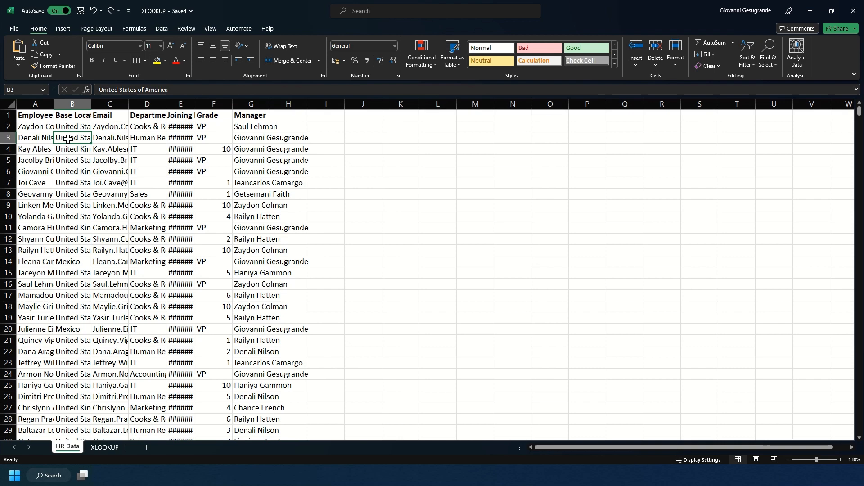
- AutoFit HR Data columns A–G so full names, emails and joining dates display
key("ctrl+a")
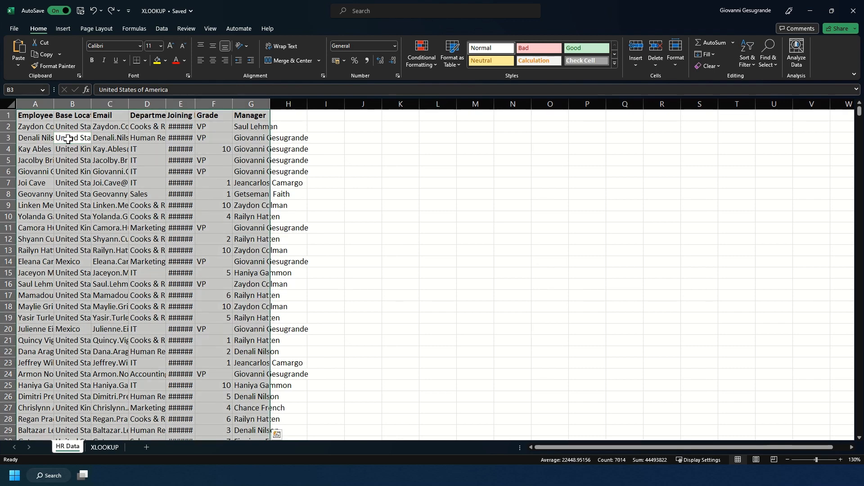
key("alt+h")
key("o")
key("i")
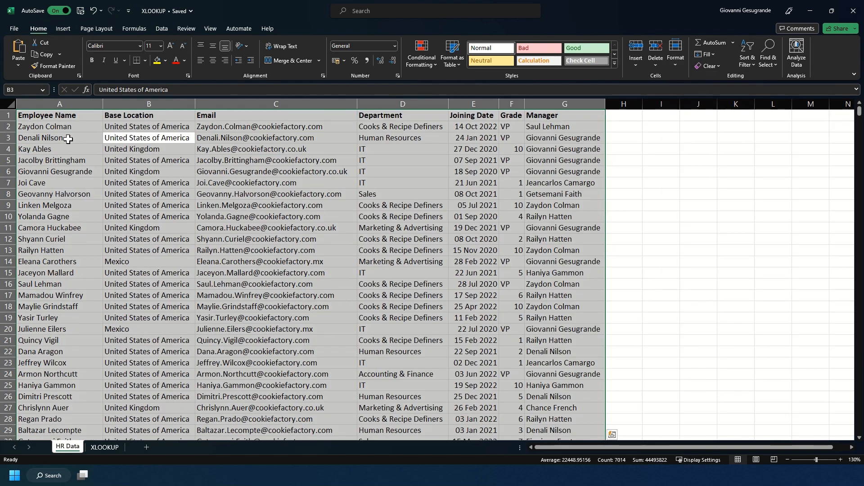
left_click(68, 139)
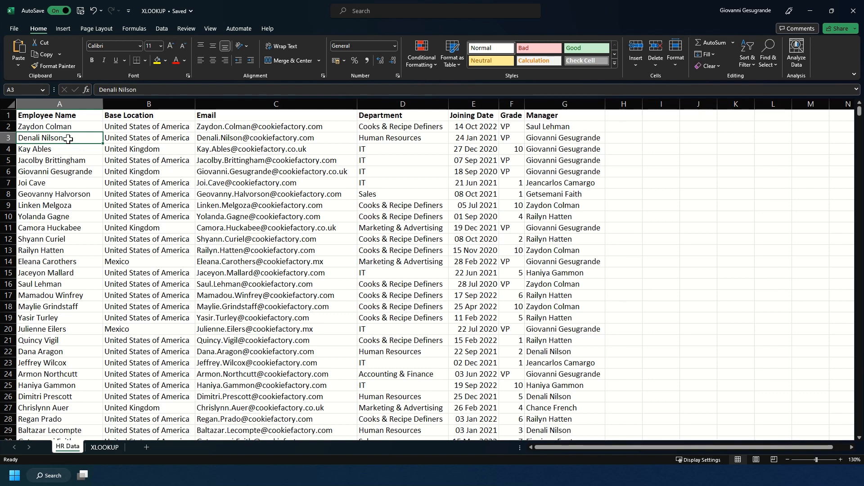
- Review the XLOOKUP and HR Data sheets, then select XLOOKUP cell B2 for the Grade lookup
left_click(102, 449)
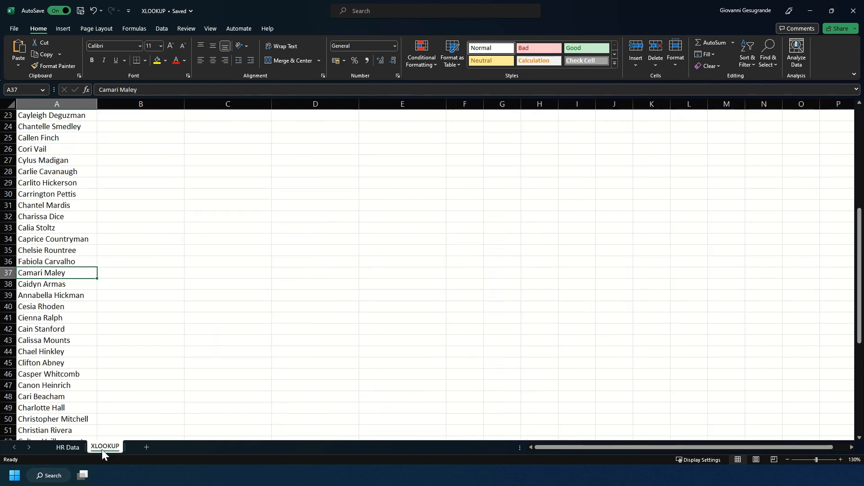
scroll(48, 302, "down", 4)
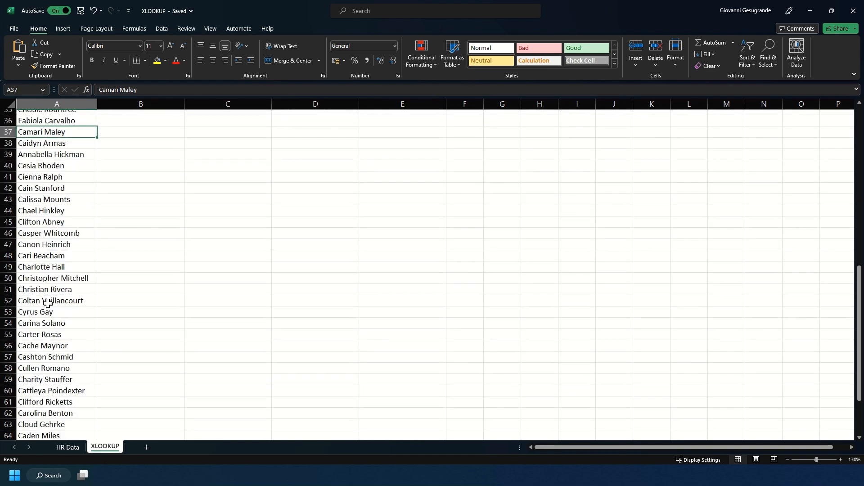
scroll(48, 302, "down", 6)
scroll(48, 302, "up", 18)
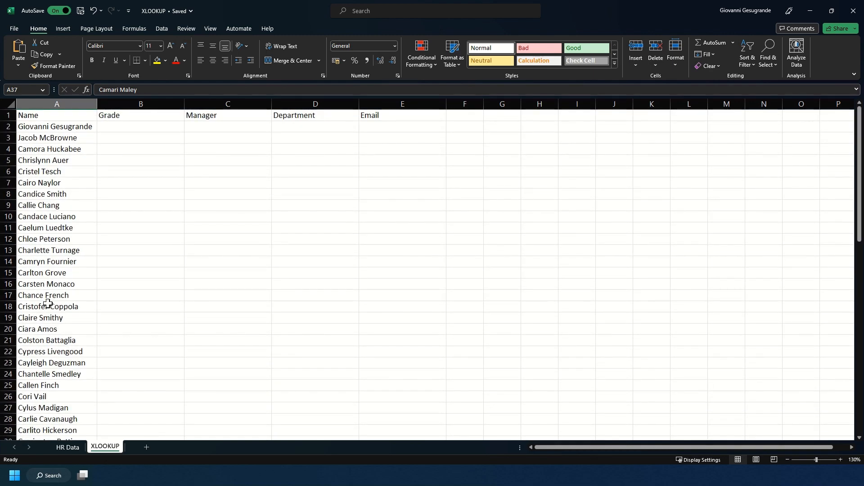
left_click(79, 445)
scroll(112, 362, "down", 20)
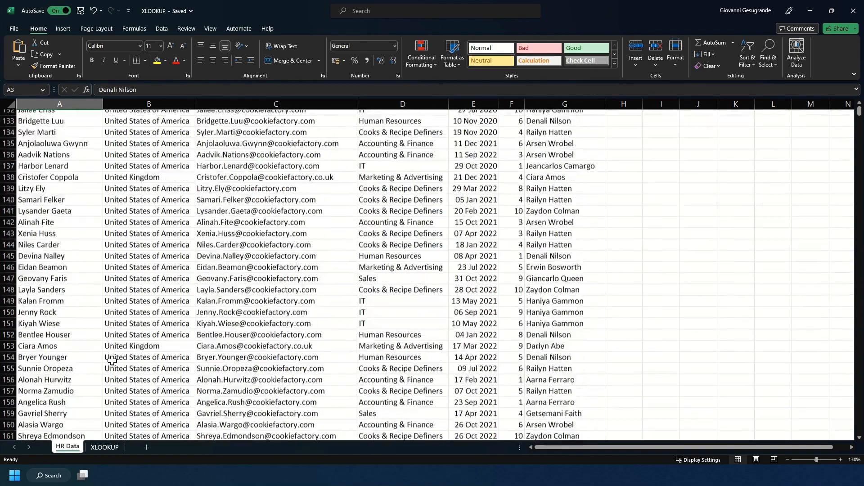
scroll(113, 361, "up", 20)
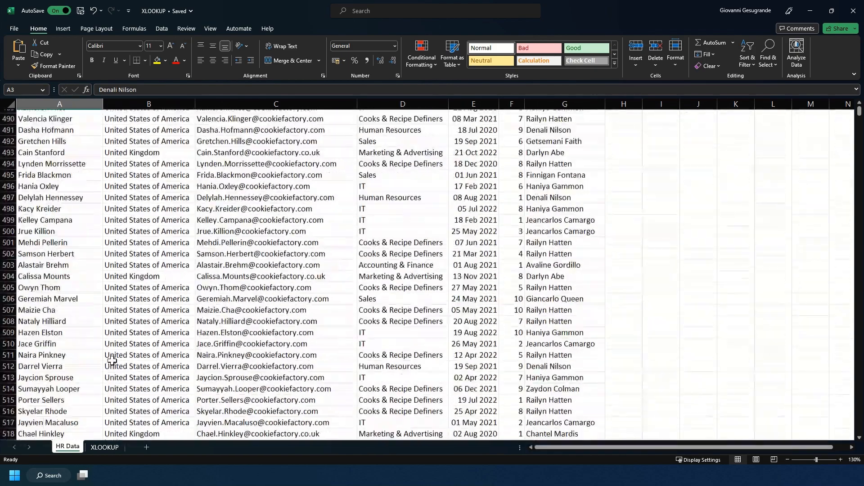
scroll(112, 360, "up", 20)
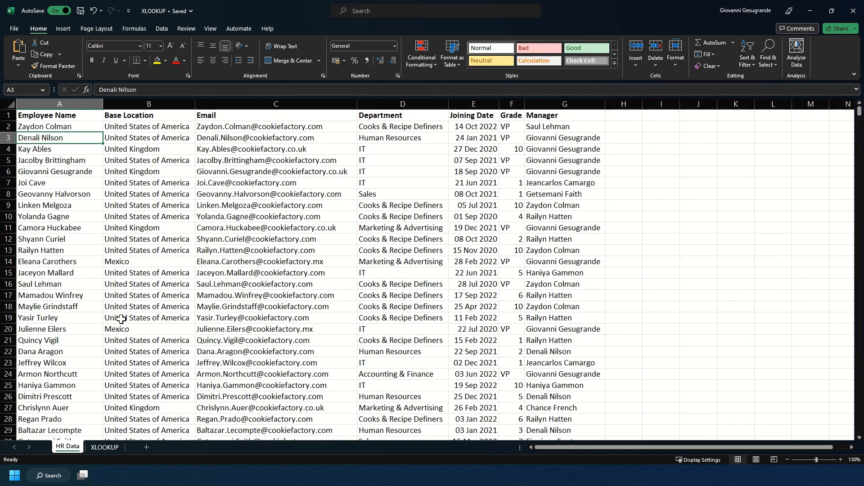
left_click(106, 448)
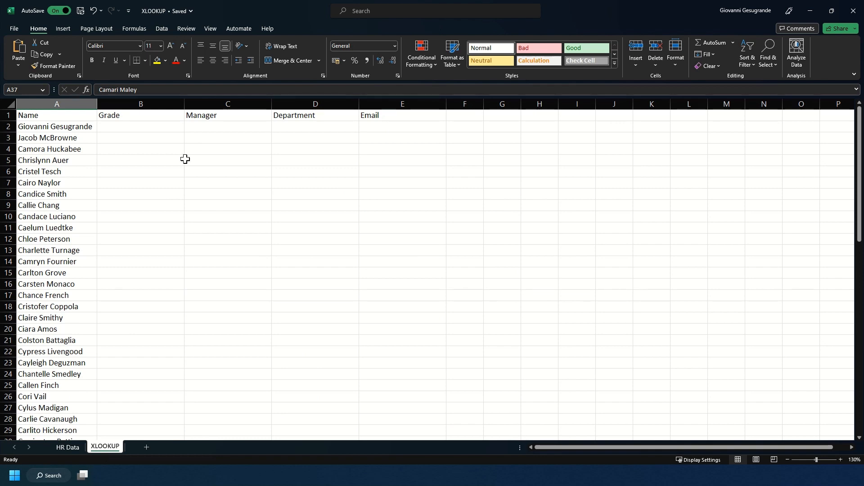
left_click(140, 125)
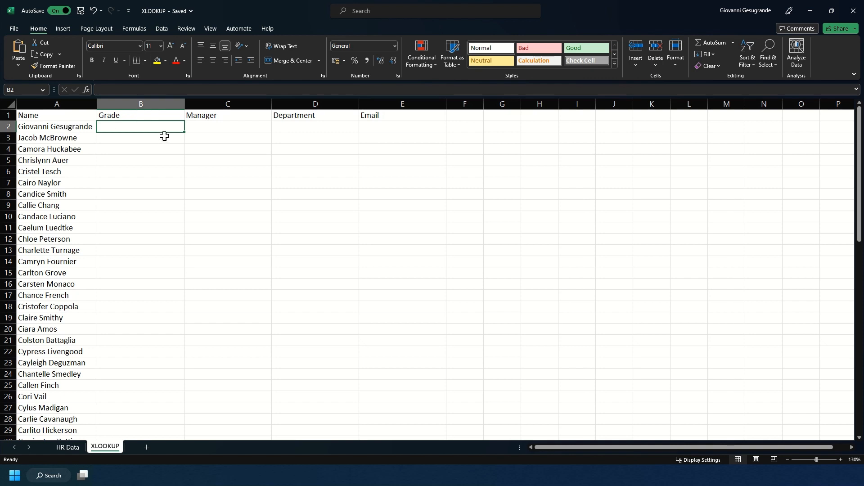
- Start =XLOOKUP( in B2, fixing the typo, with A2 as the lookup value
type("=")
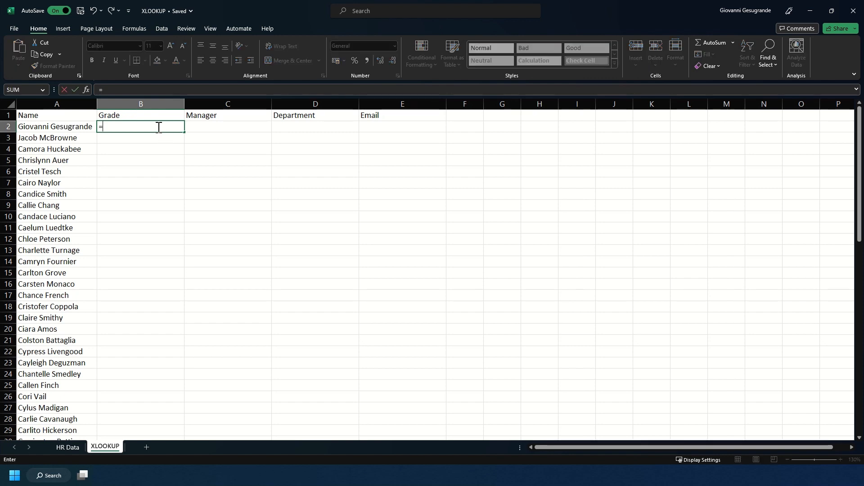
type("XLOOKIP")
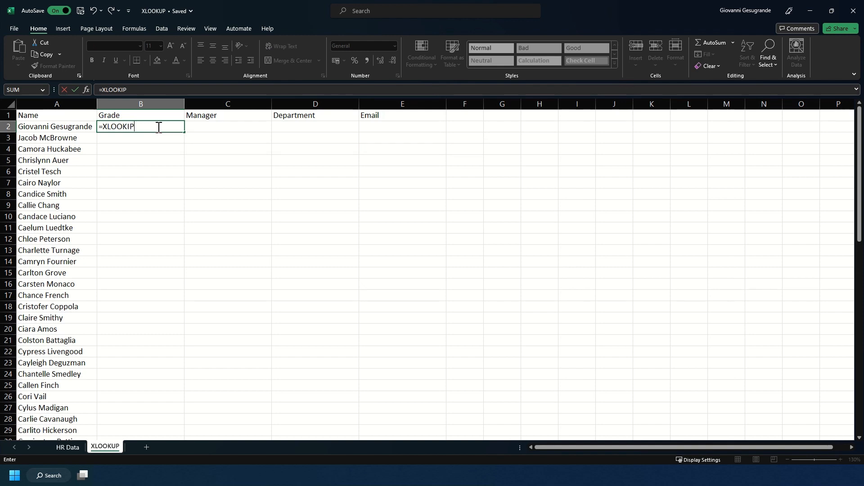
key("BackSpace")
key("BackSpace")
type("UP(")
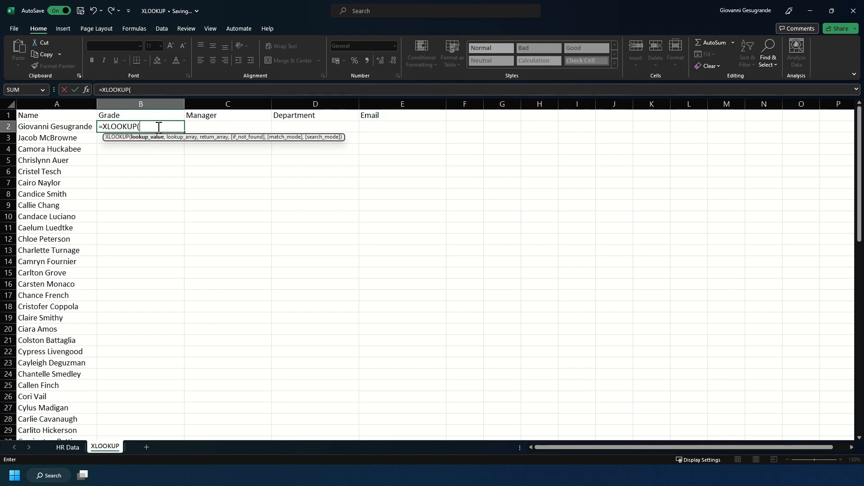
left_click(73, 129)
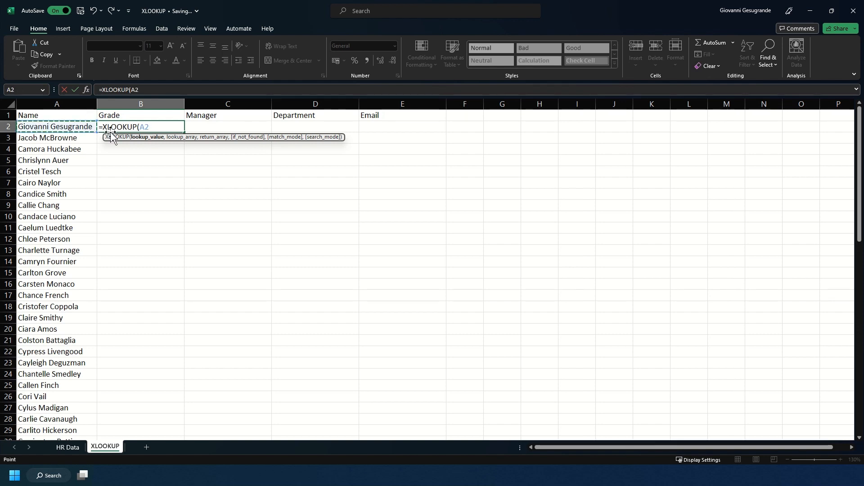
type(",")
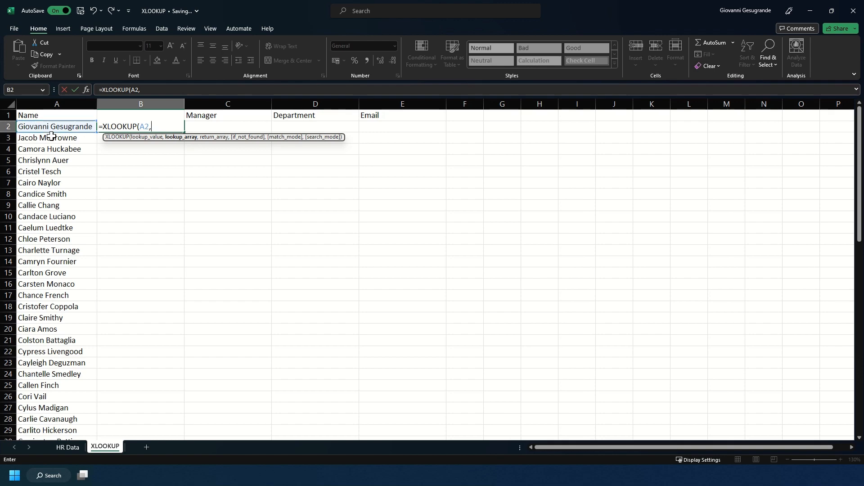
- Finish B2 with HR Data columns A:A and F:F and an "Employee Not Found" fallback, returning VP
left_click(74, 445)
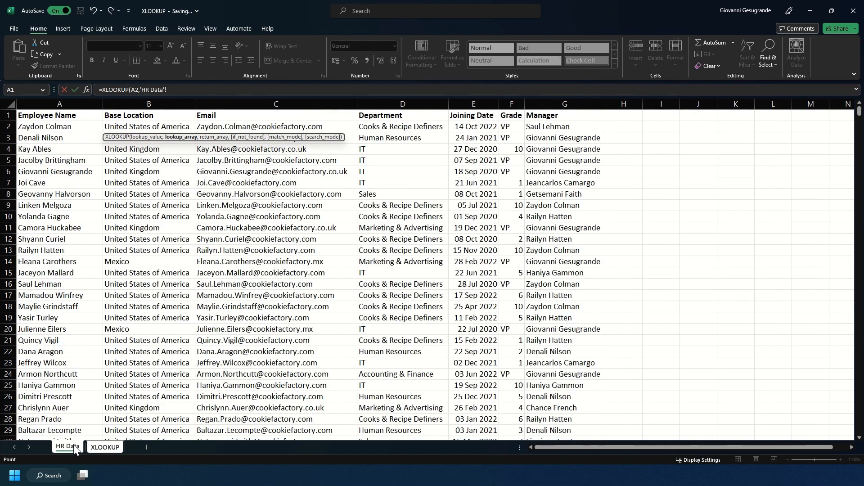
left_click(60, 100)
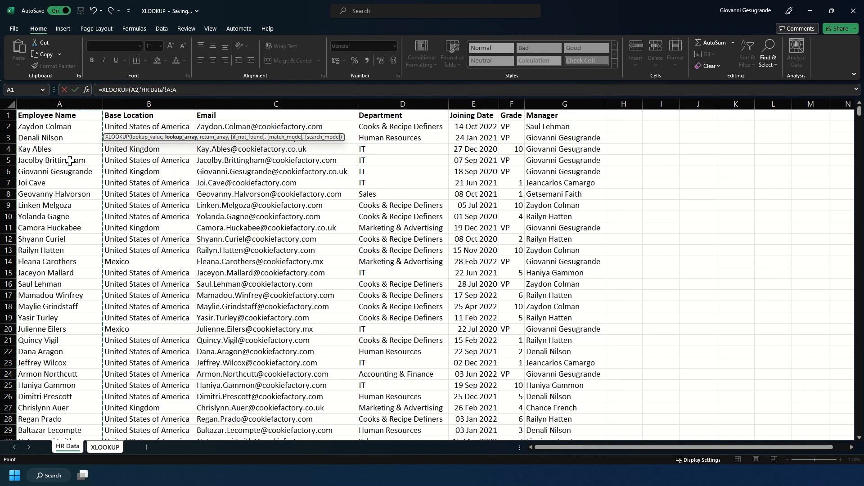
type(",")
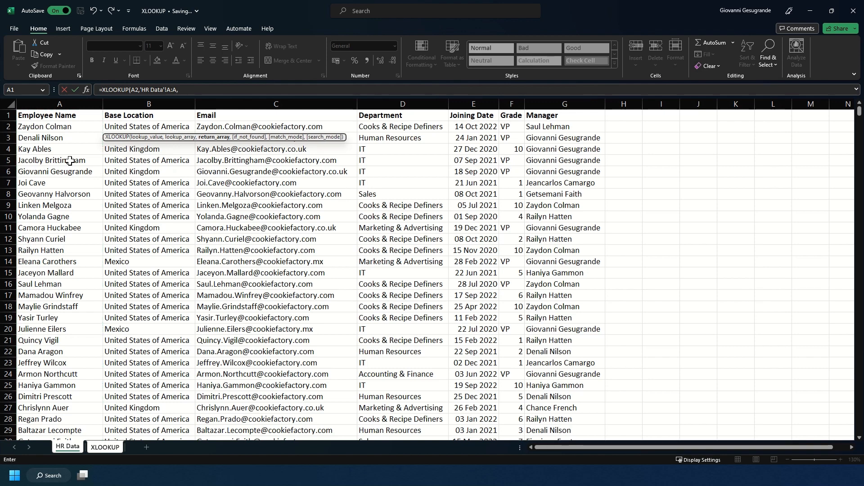
left_click(511, 97)
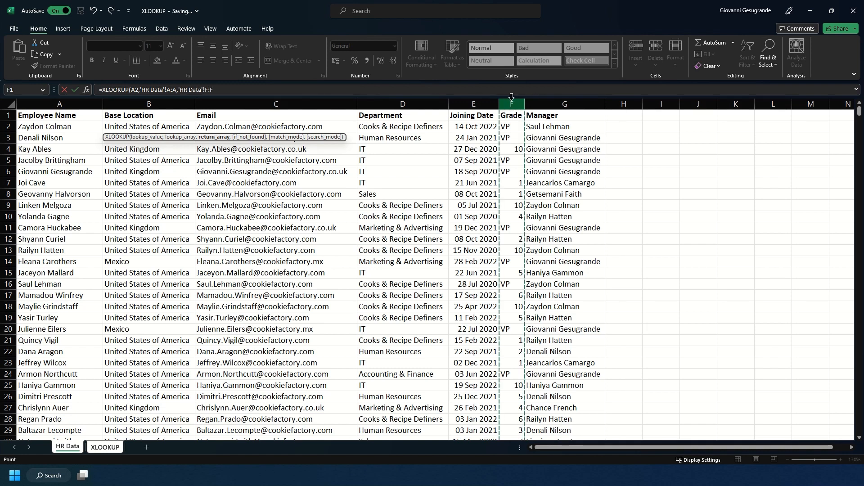
type(",")
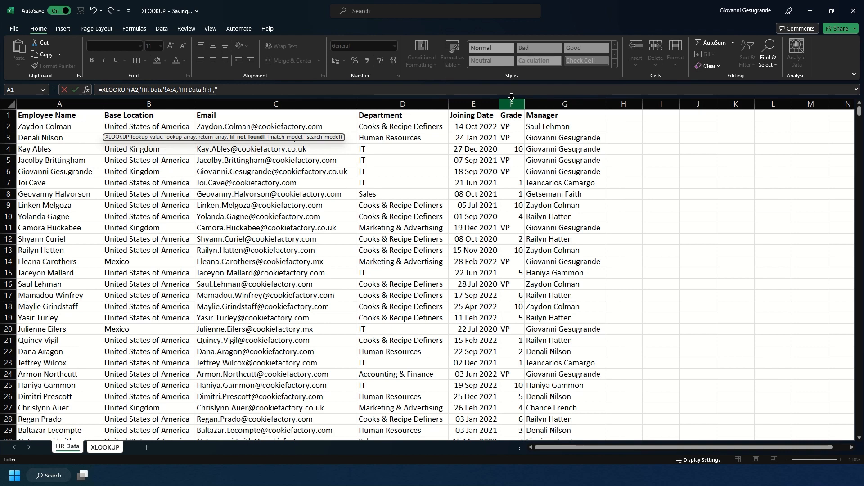
type("\"Employee Not Found\")")
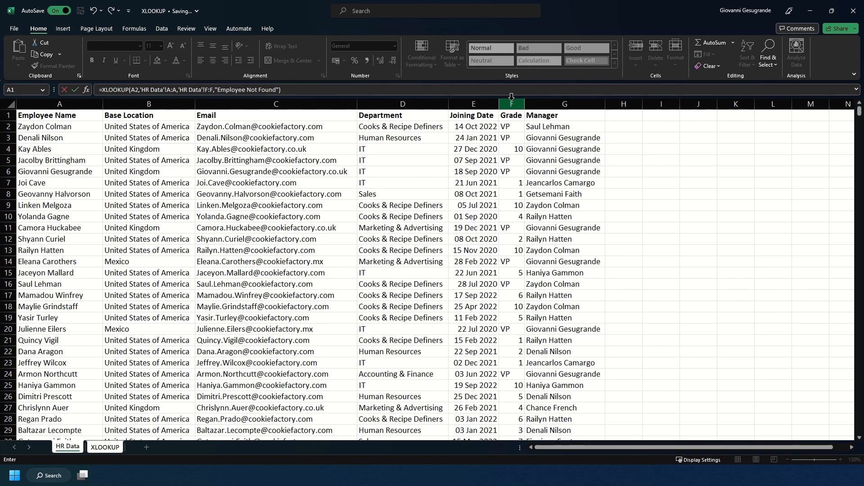
key("Return")
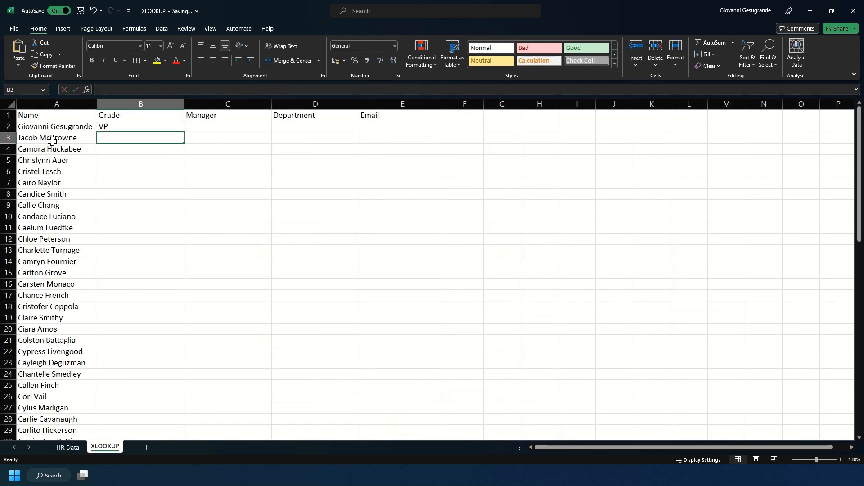
- Start an XLOOKUP in Manager cell C2 using A2 as the lookup value
left_click(108, 127)
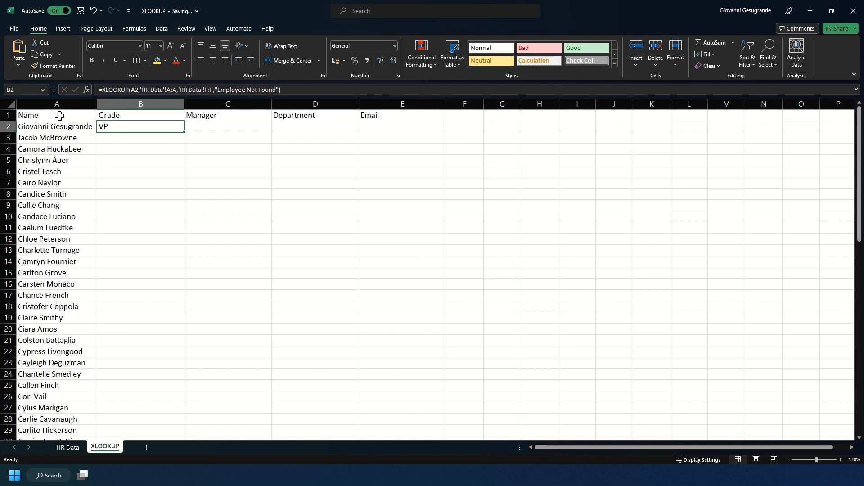
left_click(206, 129)
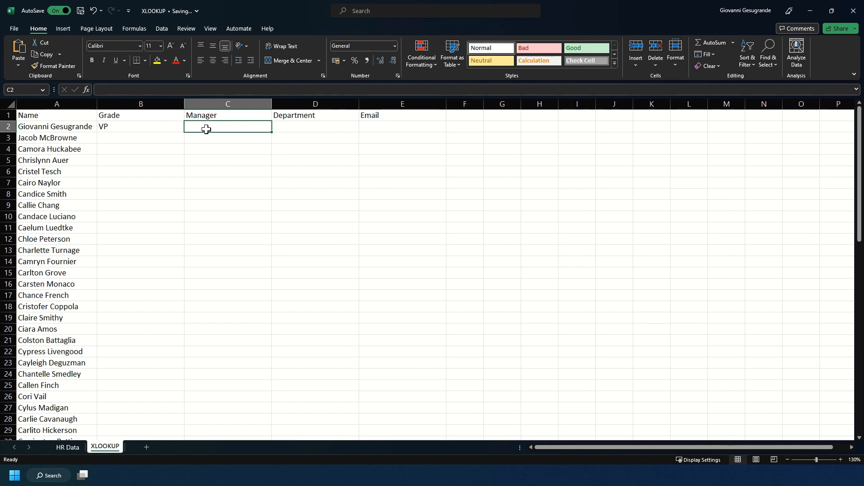
type("=")
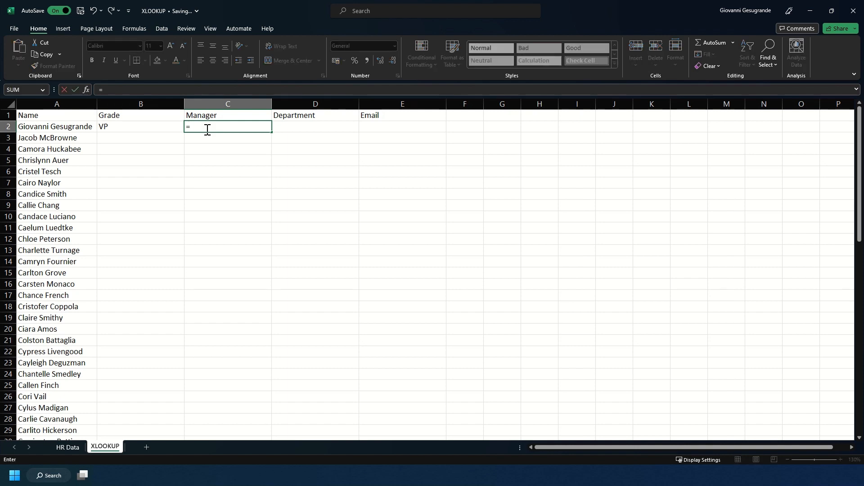
type("XLOOKUP(")
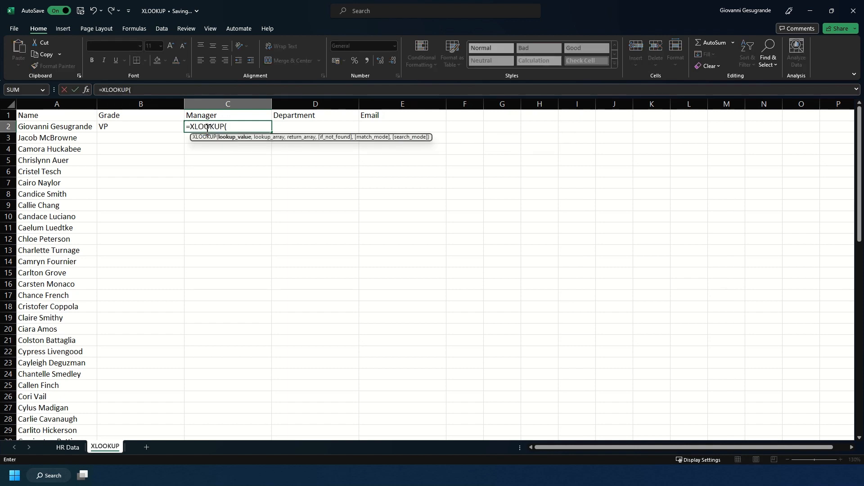
left_click(83, 125)
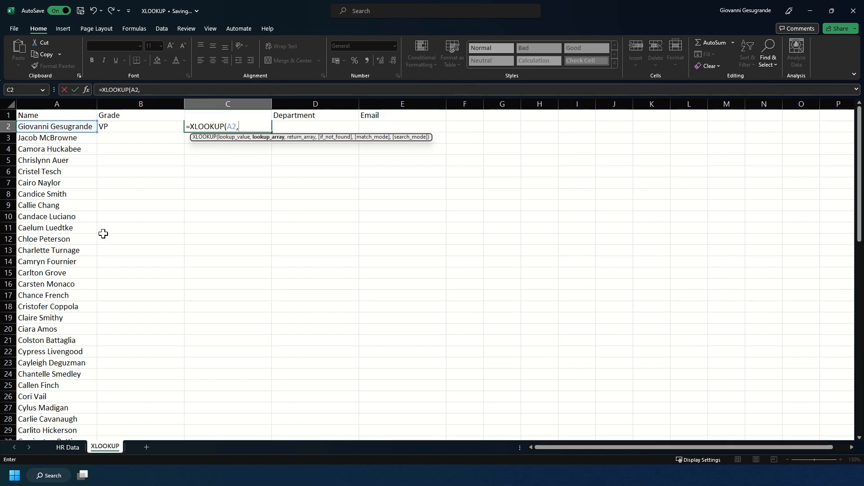
- Set HR Data column A:A as the lookup range, removing a stray A7 reference
left_click(72, 447)
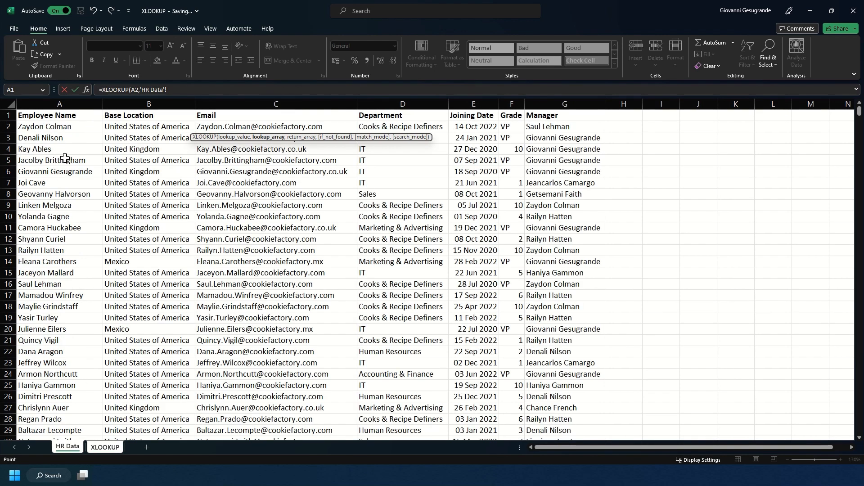
left_click(45, 185)
key("BackSpace")
type(",")
left_click(57, 104)
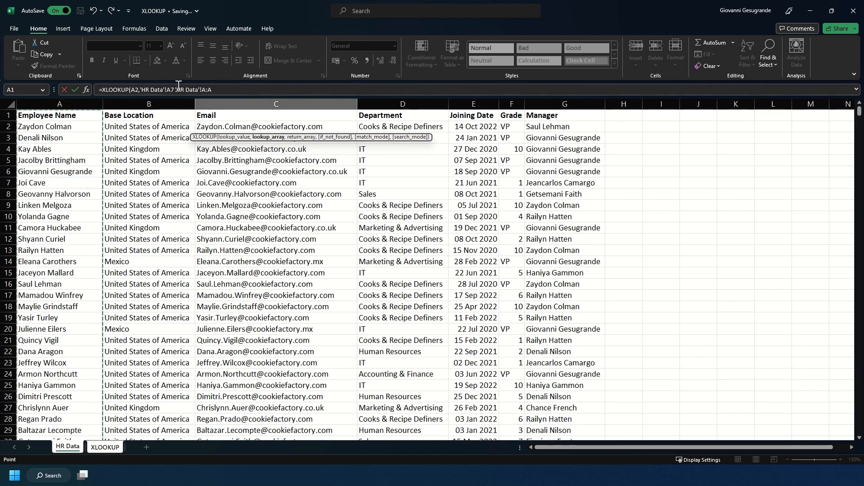
left_click_drag(175, 88, 142, 90)
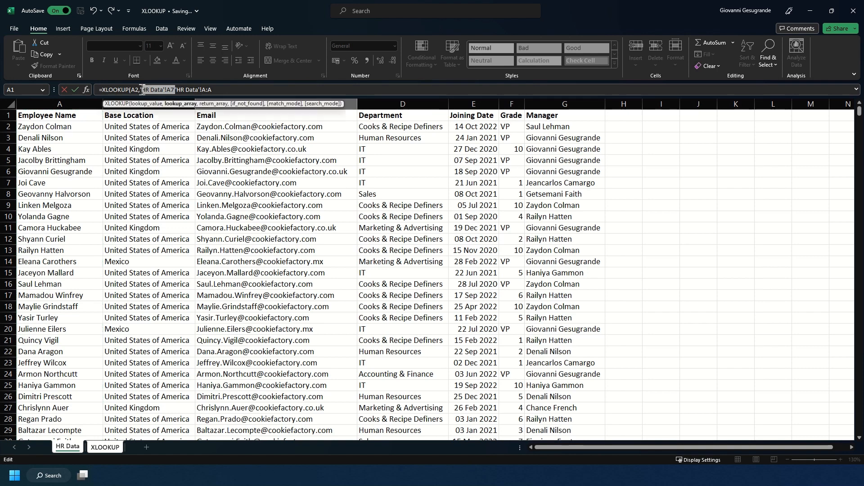
key("BackSpace")
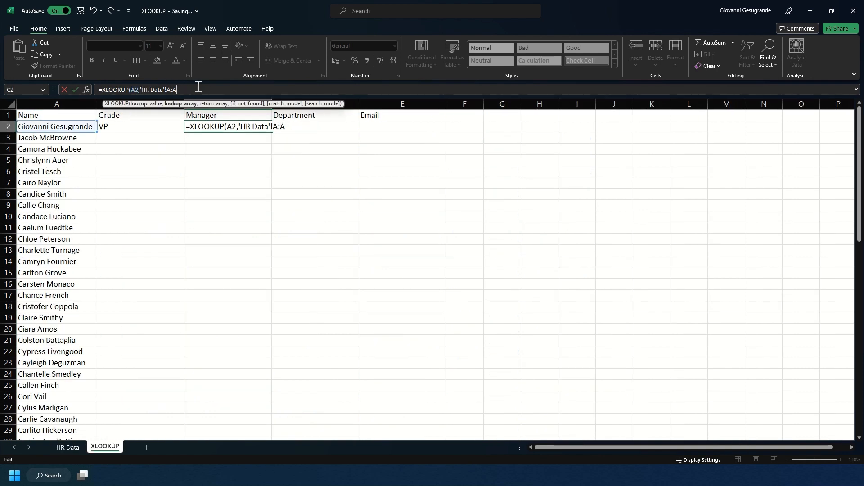
type(",")
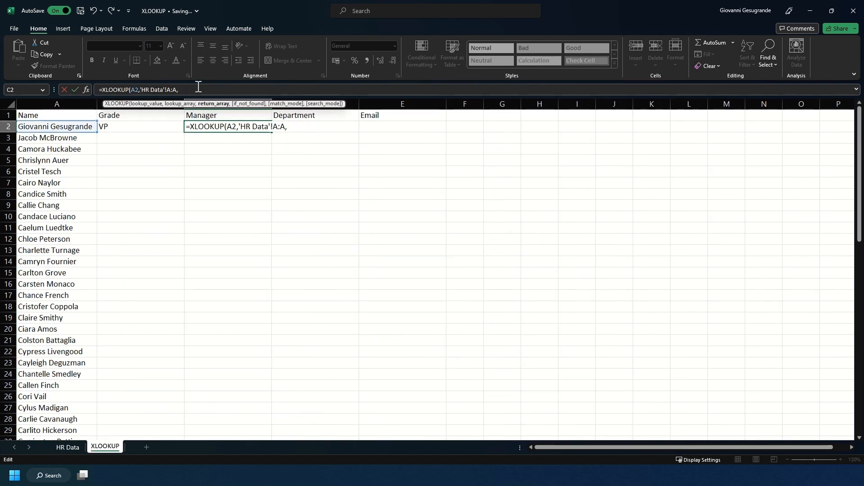
- Return HR Data column G:G with an "Employee Not Found" fallback
left_click(63, 450)
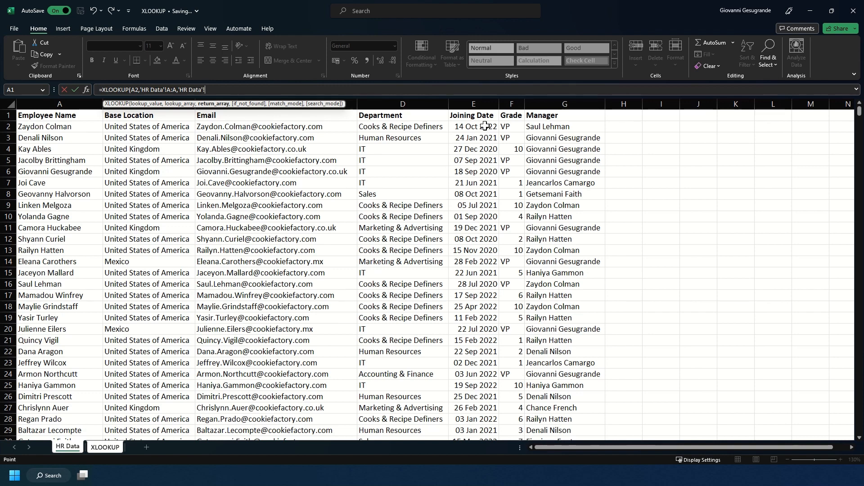
left_click(555, 105)
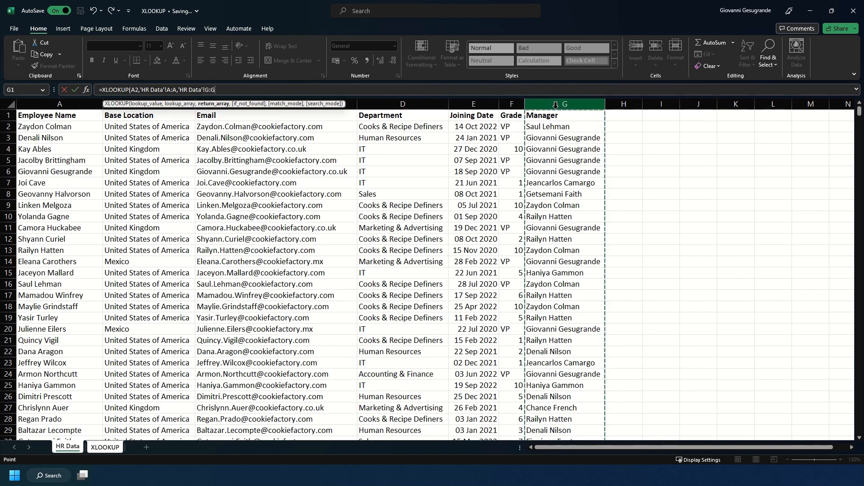
type(",\"")
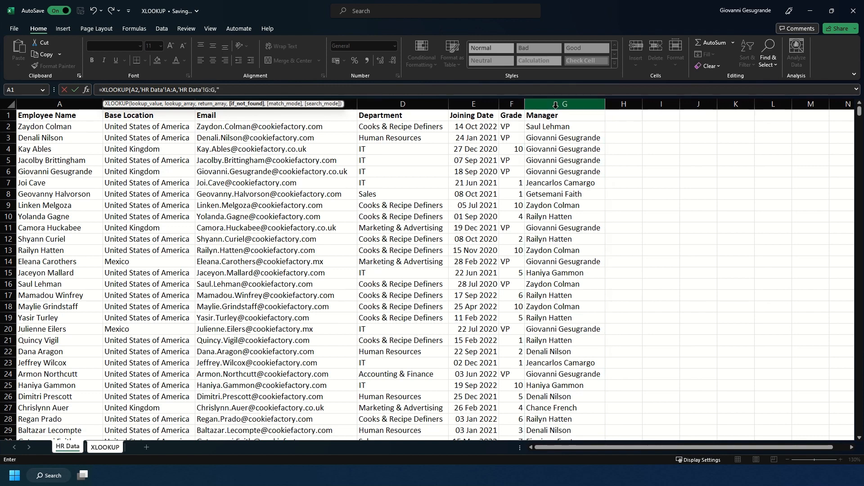
type("Employee Not Found\")")
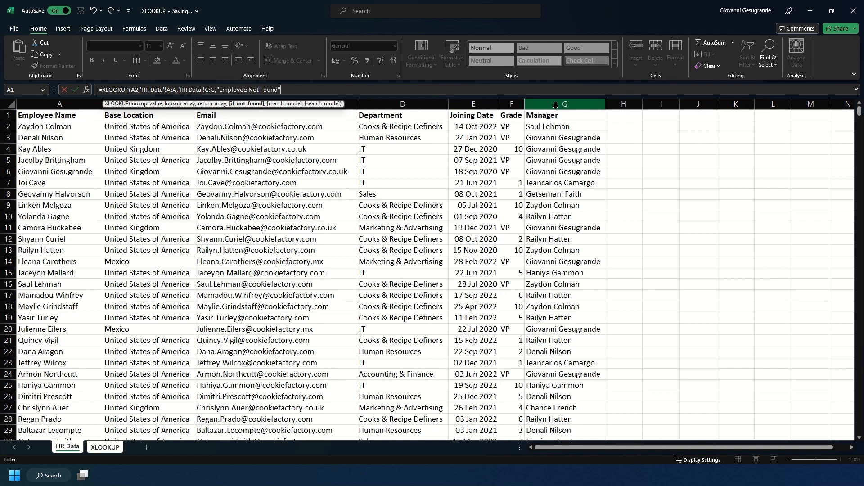
key("Return")
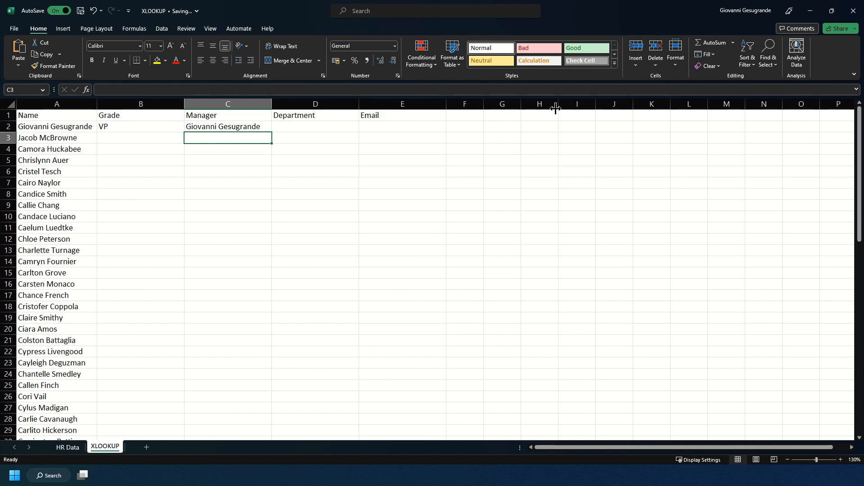
- Start an XLOOKUP in D2 with A2 and HR Data column A:A as the lookup range
left_click(219, 127)
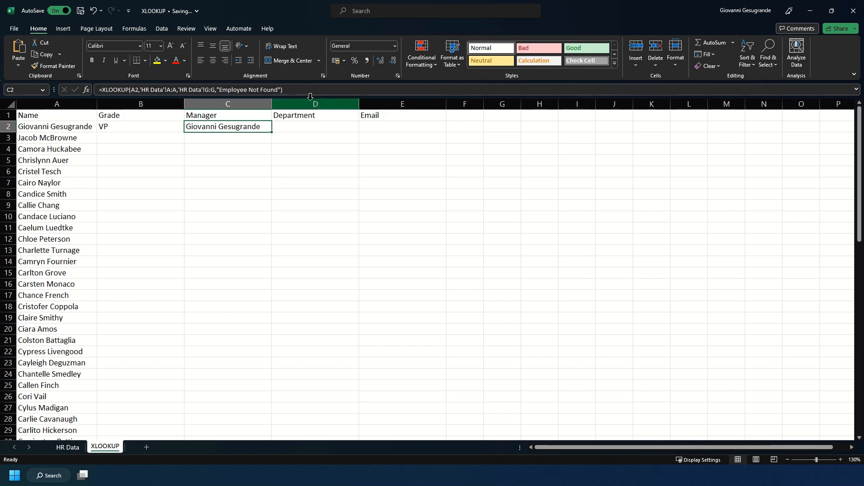
left_click(279, 127)
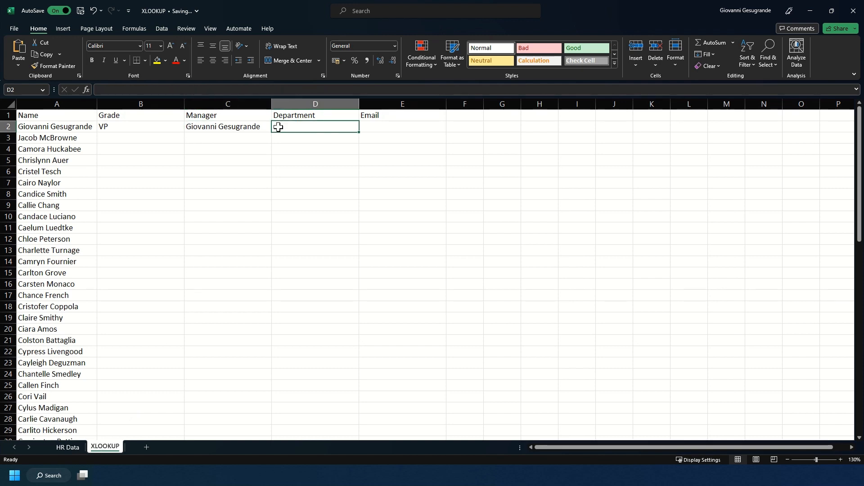
type("=XL")
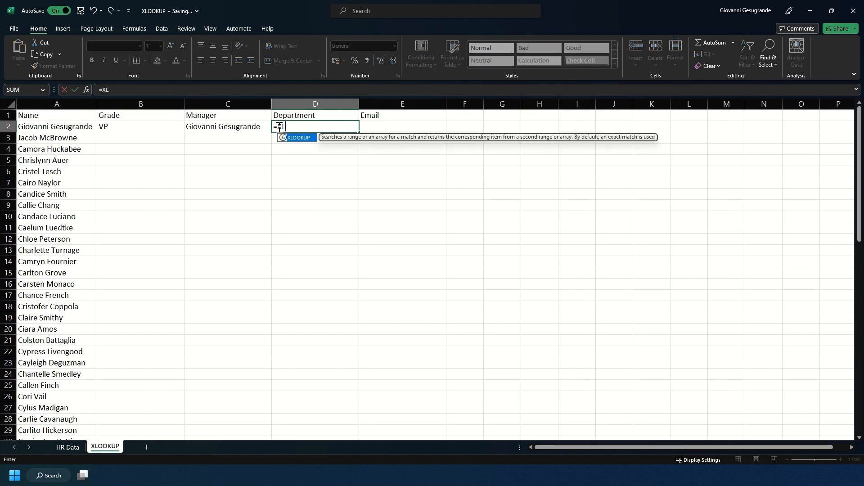
type("OOKUP(")
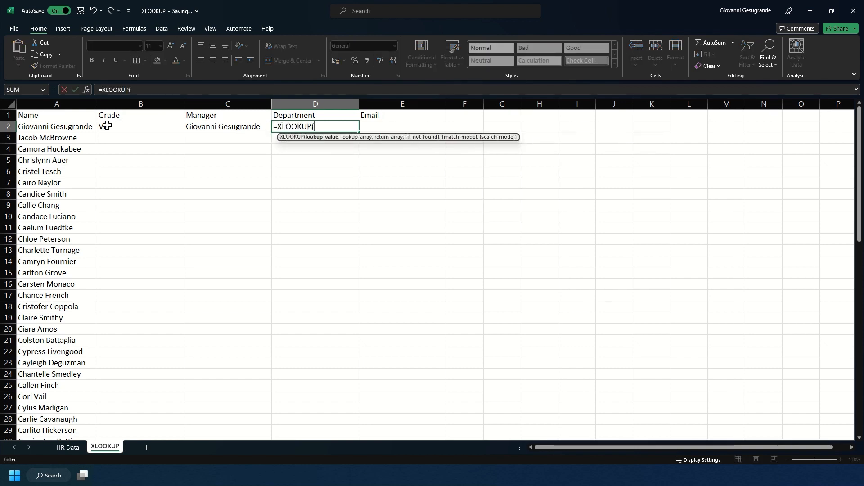
left_click(82, 126)
type(",")
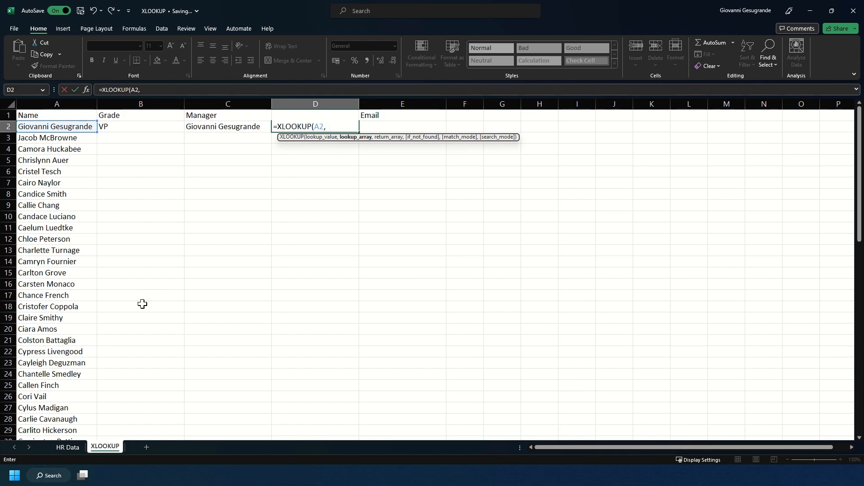
left_click(67, 447)
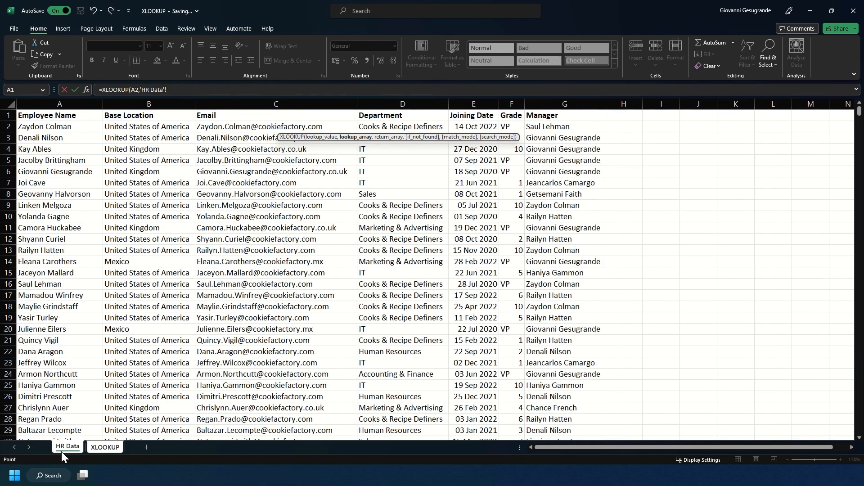
left_click(54, 220)
key("ctrl+space")
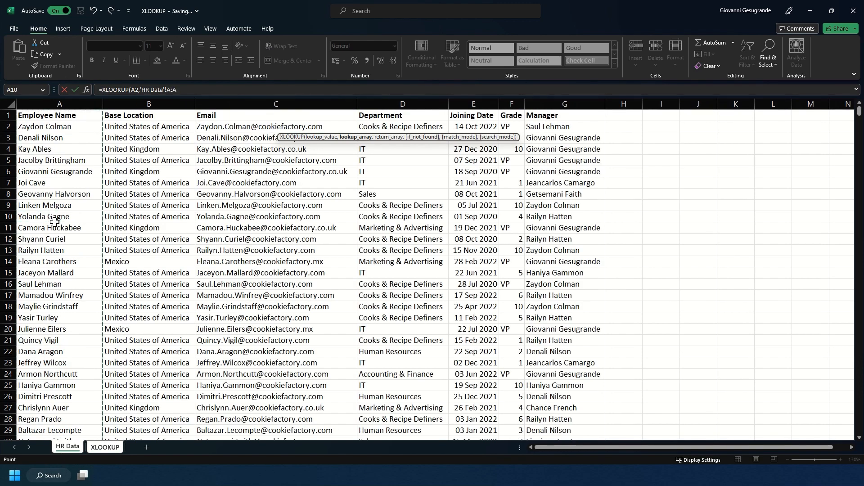
type(",")
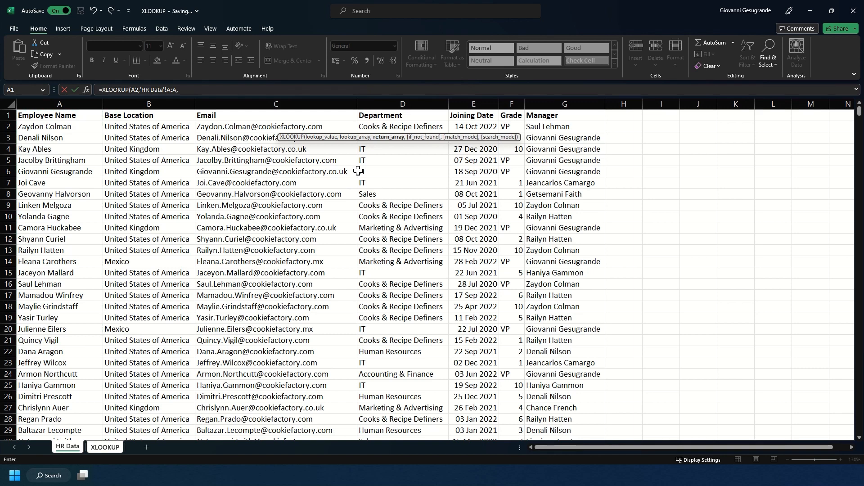
- Return the Email column C:C with an "Employee Not Found" fallback
left_click(302, 170)
key("ctrl+space")
type(",")
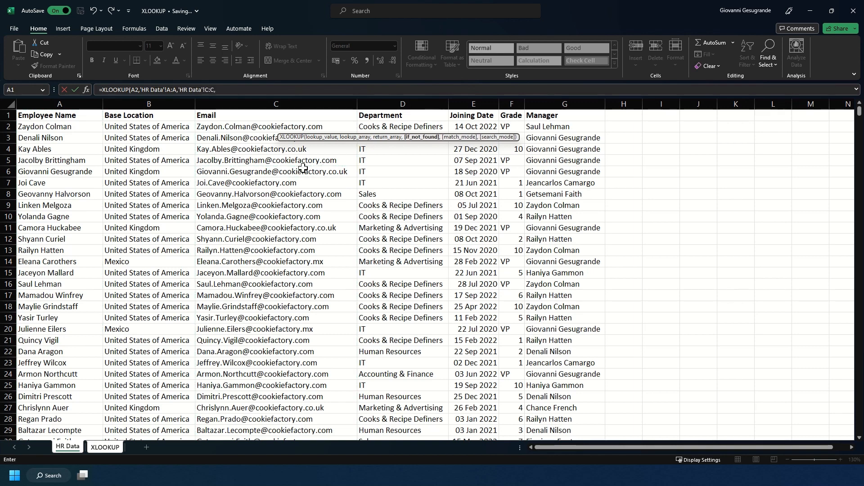
type("\"Employee Not Found\")")
key("Return")
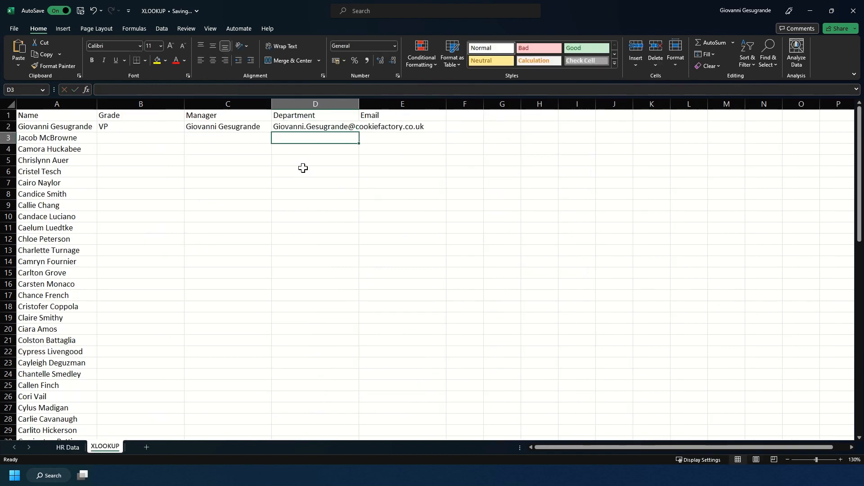
- Copy D2's email lookup formula into E2
left_click(379, 125)
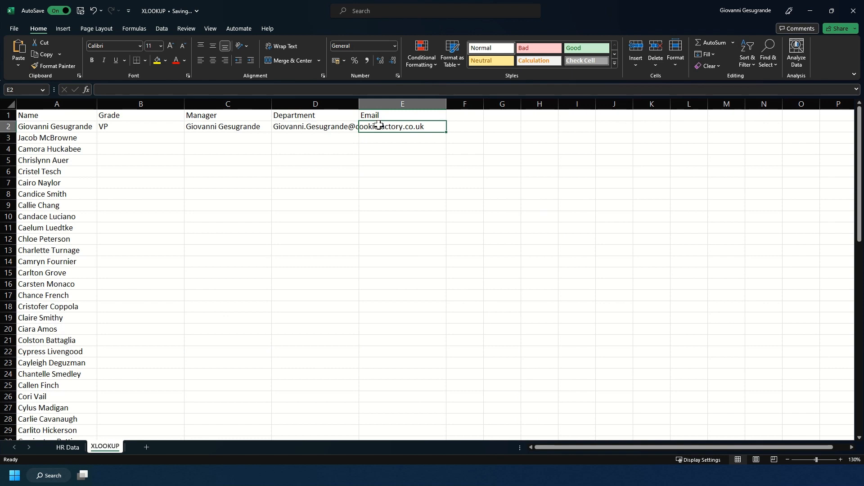
left_click(333, 125)
left_click(303, 89)
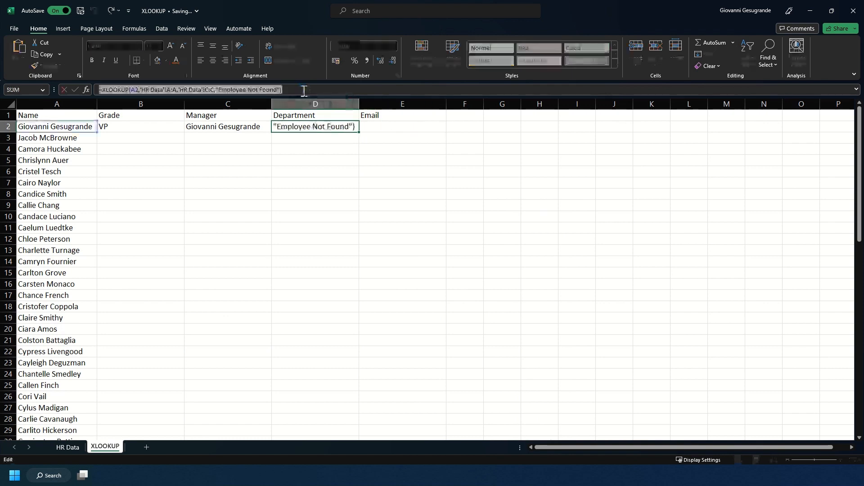
key("ctrl+a")
key("BackSpace")
key("Escape")
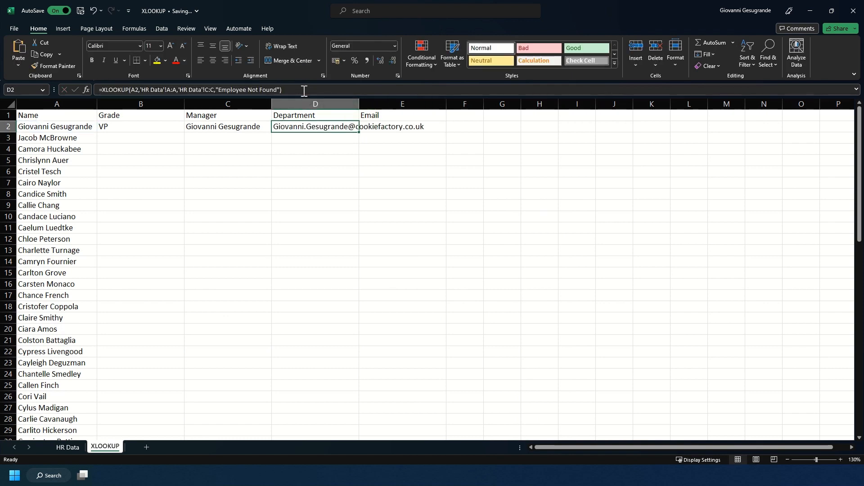
key("Right")
left_click(304, 91)
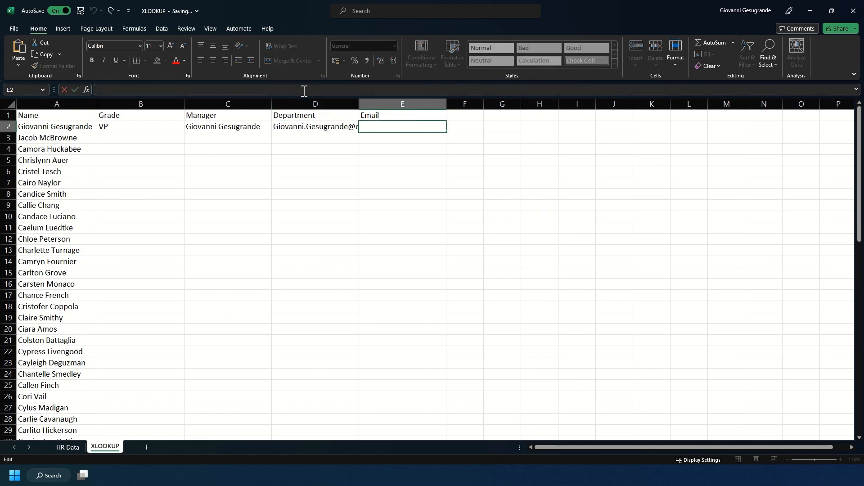
type("=XLOOKUP(A2,'HR Data'!A:A,'HR Data'!C:C,\"Employee Not Found\")")
key("Return")
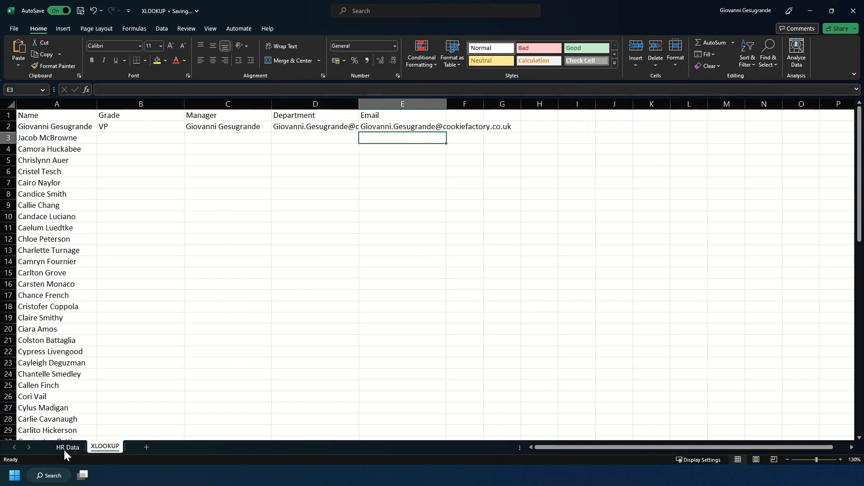
- Change D2's return range from C:C to D:D so it shows department IT
left_click(63, 450)
left_click(108, 449)
left_click(328, 128)
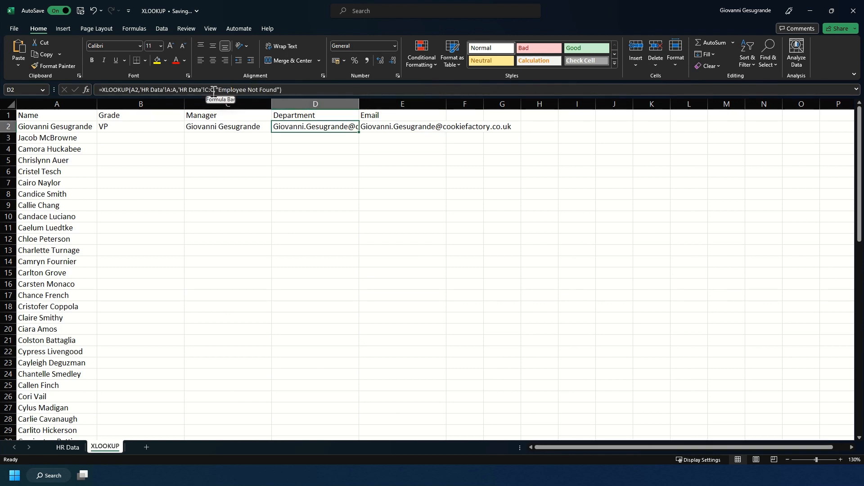
left_click_drag(215, 90, 204, 90)
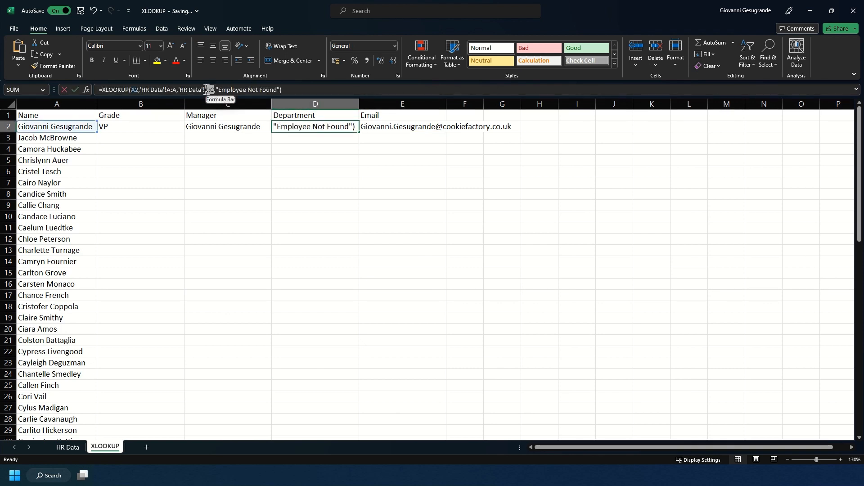
type("D:D")
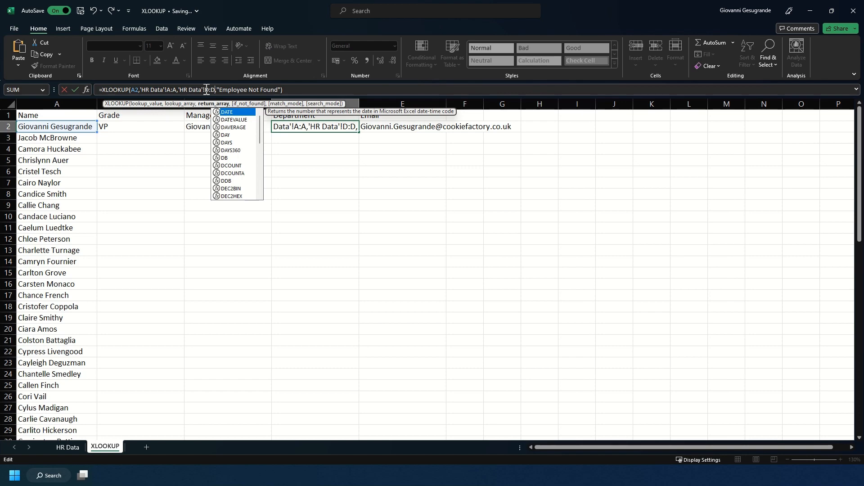
key("Return")
left_click(141, 126)
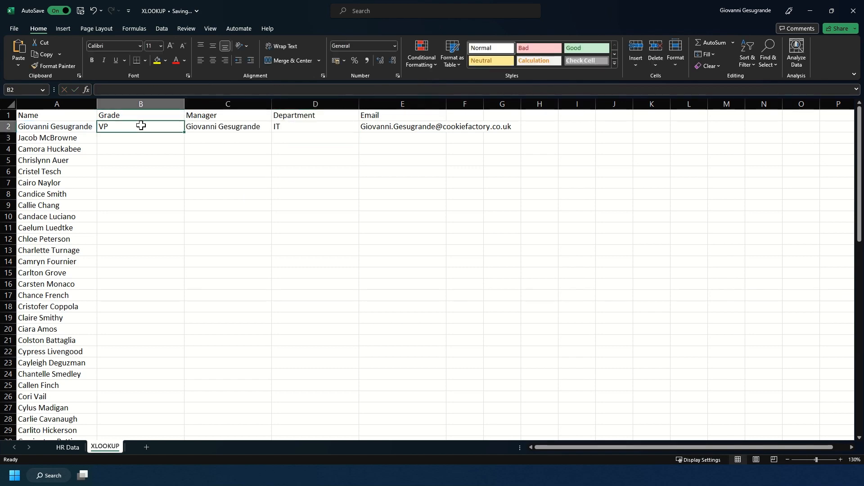
- Fill the B2:E2 lookup formulas down the whole name list
left_click_drag(140, 126, 411, 126)
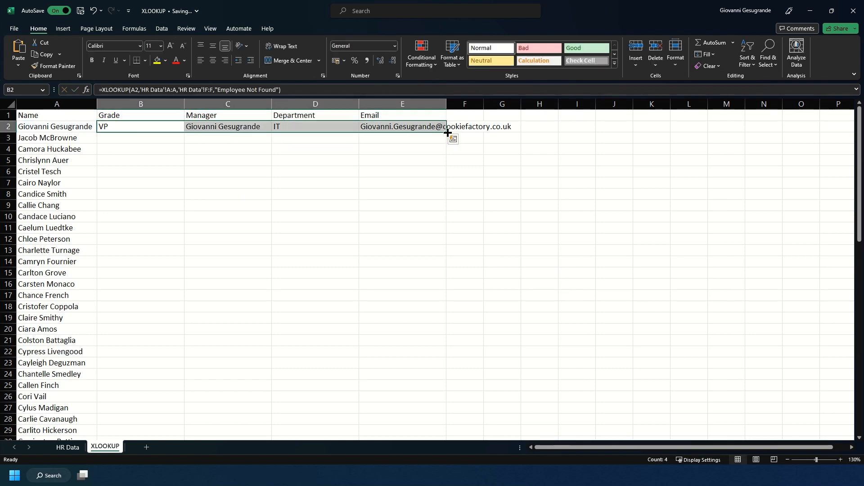
double_click(447, 132)
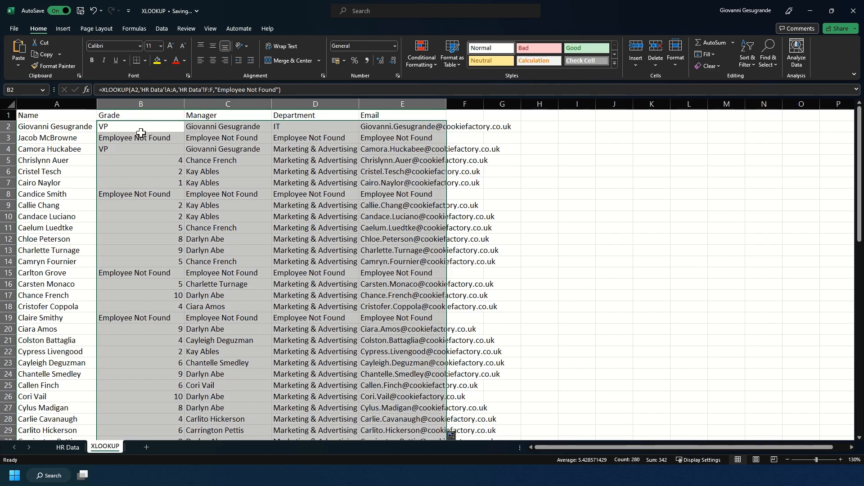
scroll(155, 271, "down", 10)
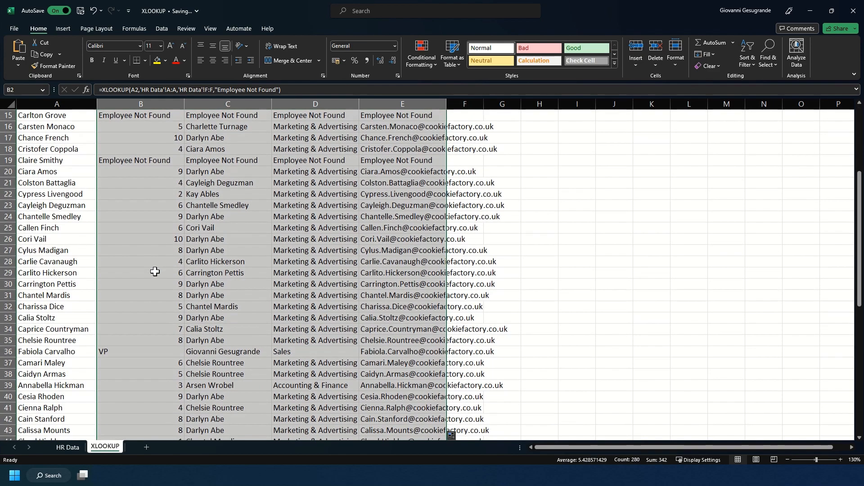
scroll(155, 271, "down", 5)
scroll(155, 271, "up", 16)
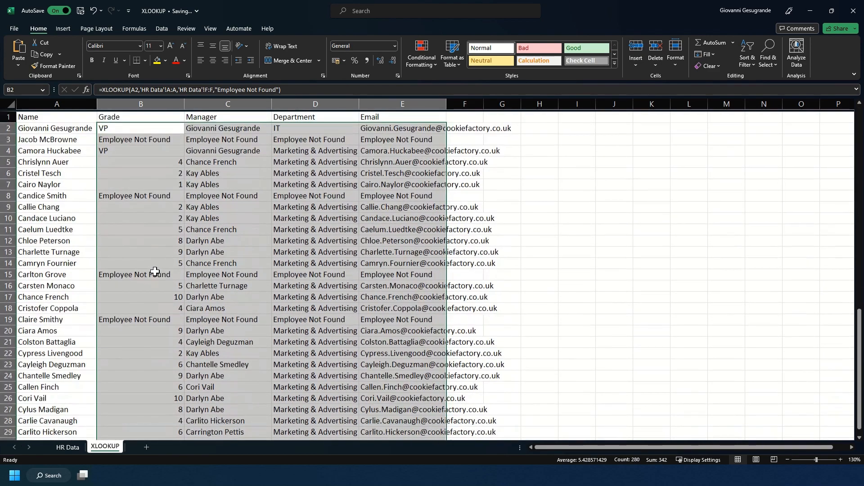
left_click(67, 118)
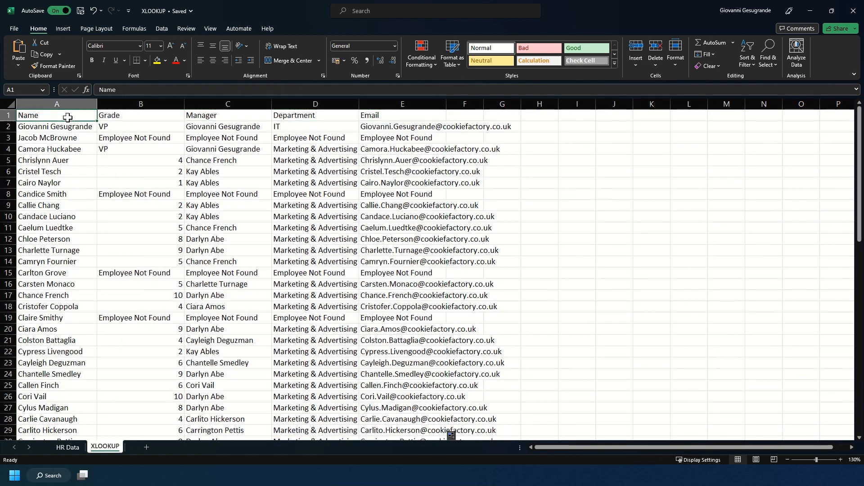
- Select rows 8, 15, 19 and 3, which show Employee Not Found
left_click(116, 195)
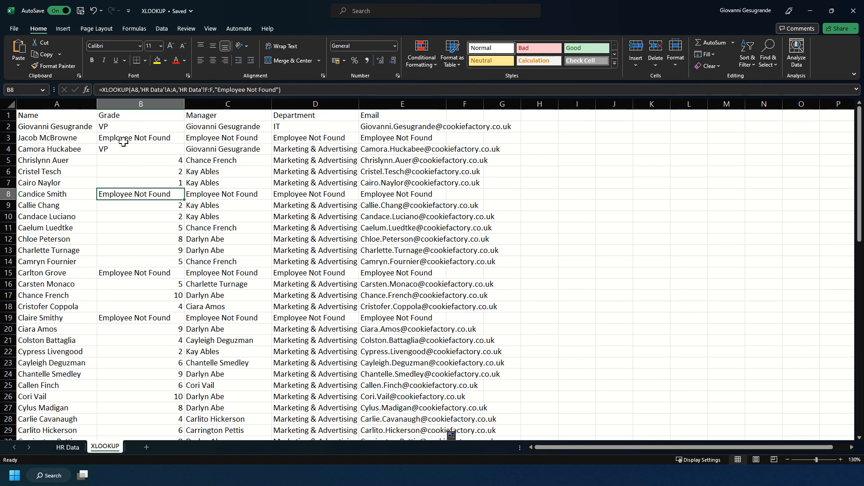
left_click(10, 198)
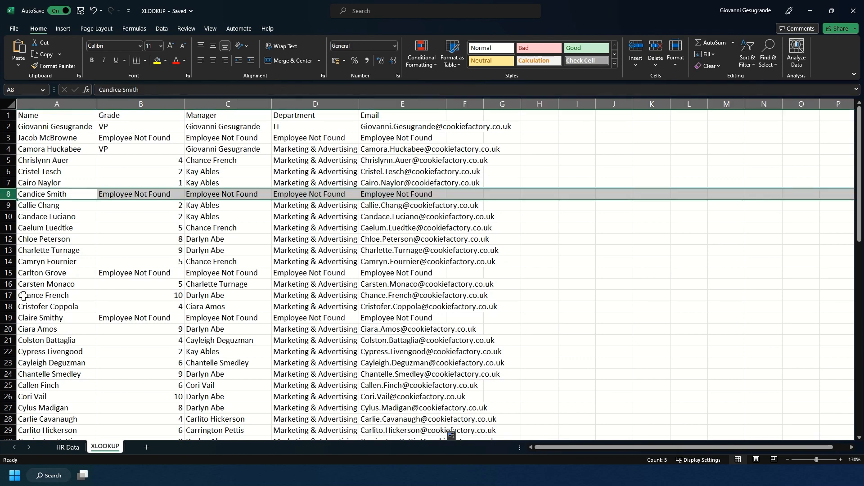
left_click(9, 274, "ctrl")
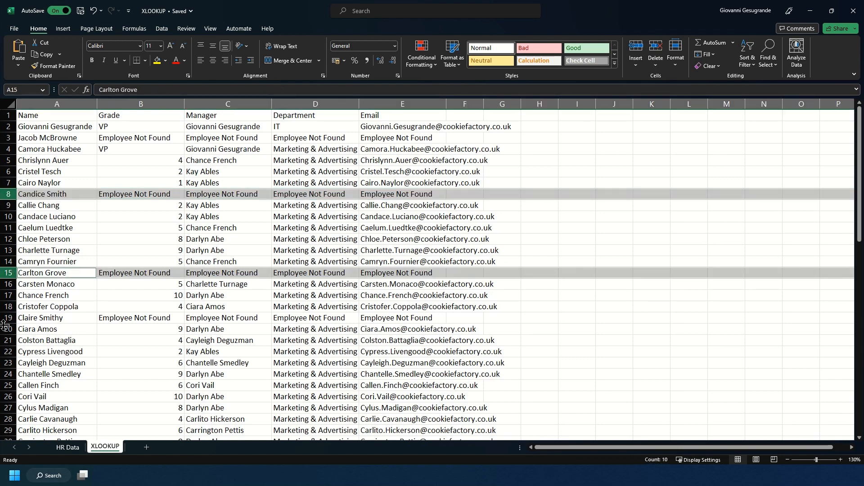
left_click(3, 318, "ctrl")
left_click(9, 138, "ctrl")
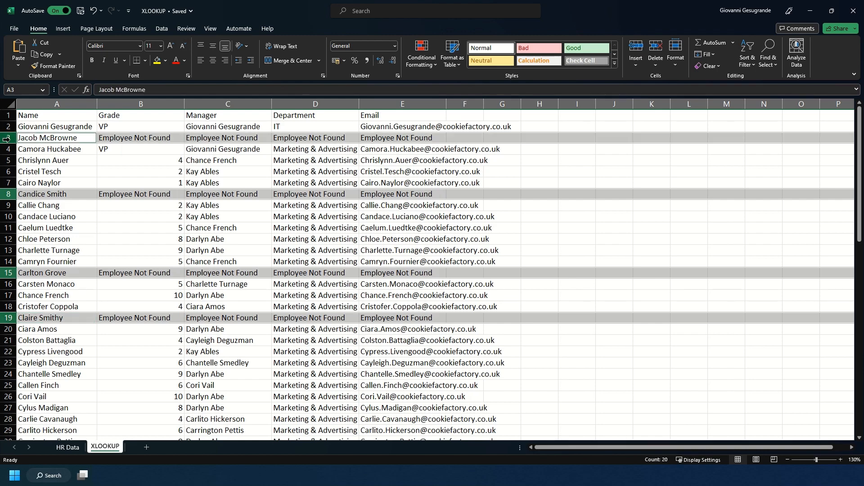
scroll(130, 219, "down", 11)
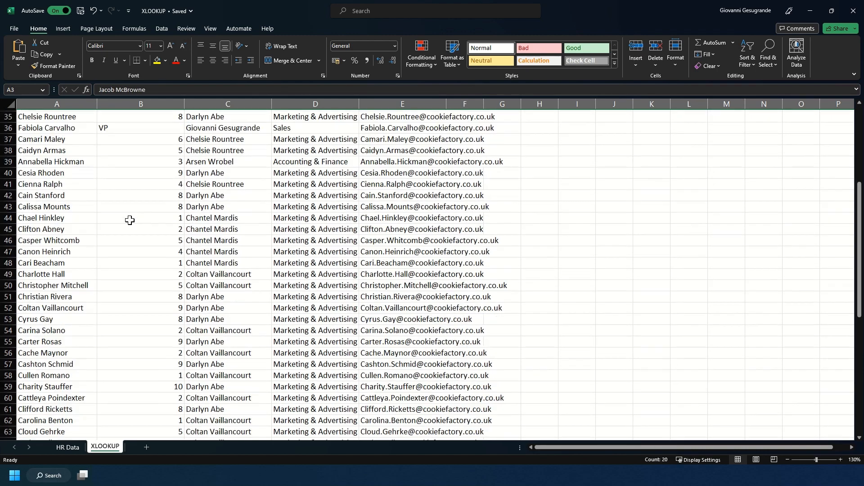
- Remove the "Employee Not Found" argument and trailing comma from B3's formula, leaving #N/A
scroll(128, 219, "up", 12)
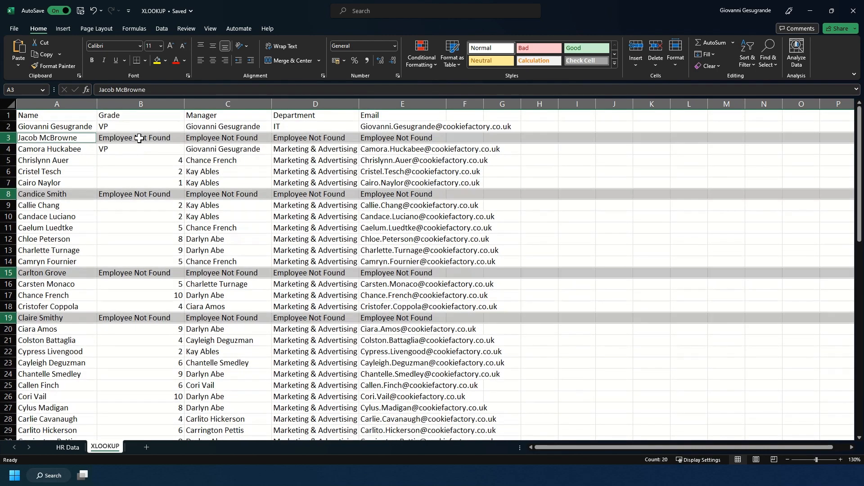
left_click(139, 138)
left_click_drag(215, 89, 278, 89)
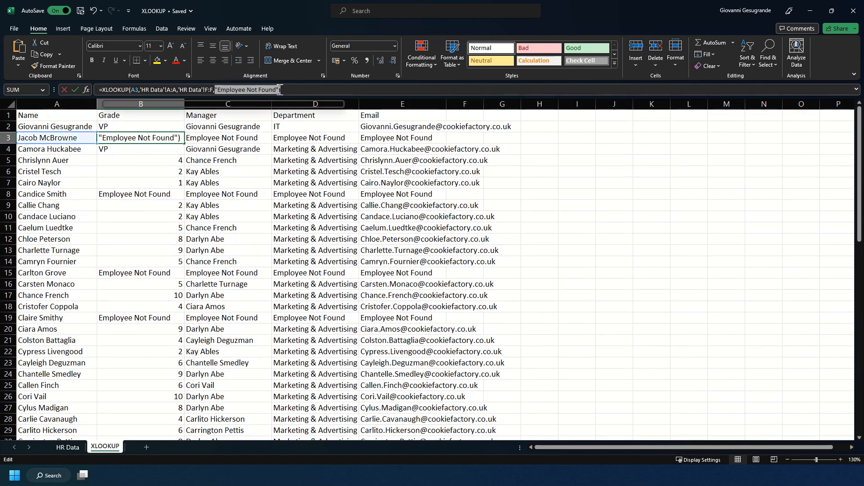
key("BackSpace")
key("Return")
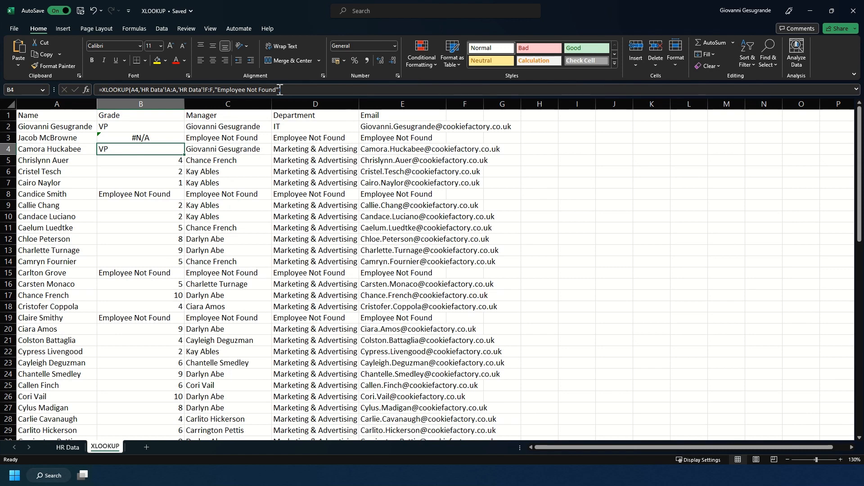
key("Up")
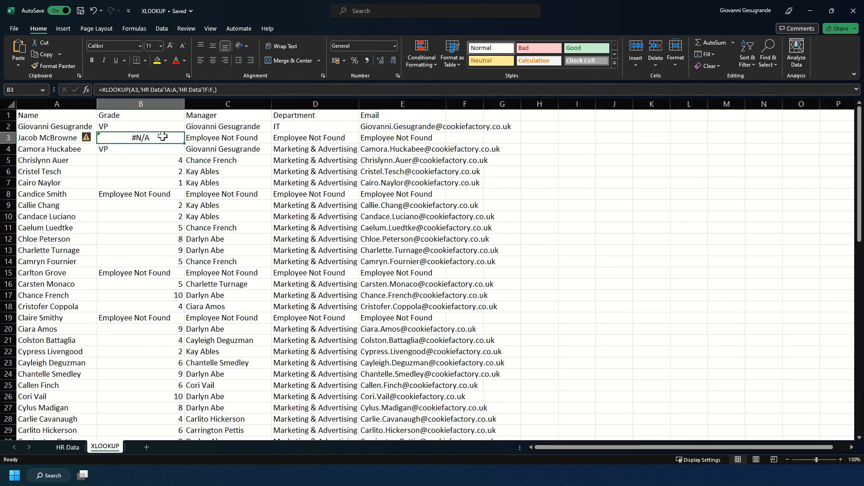
left_click(214, 90)
key("BackSpace")
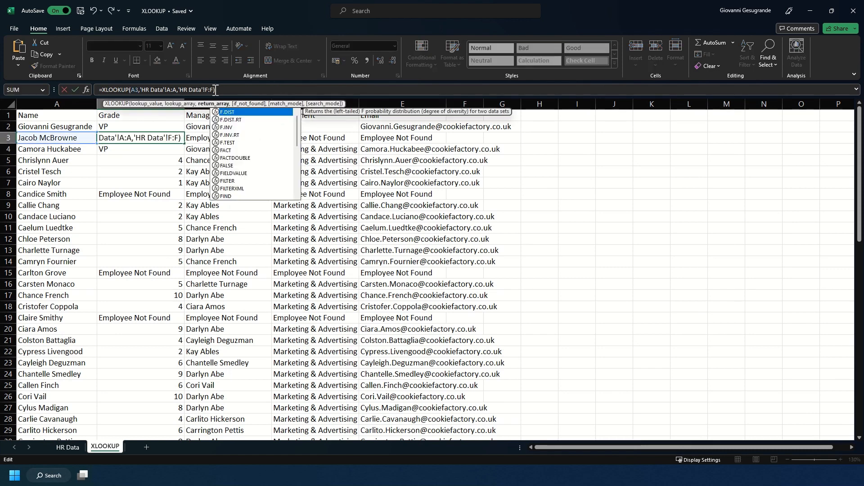
key("Return")
key("Up")
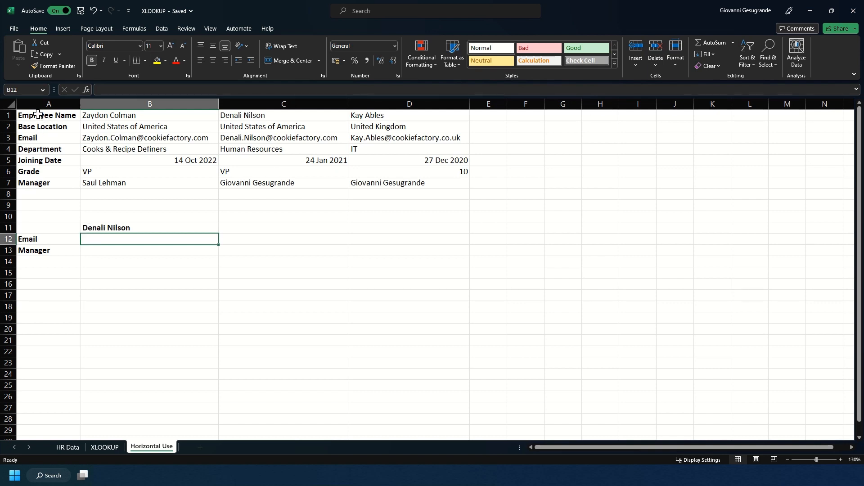
left_click_drag(39, 112, 374, 181)
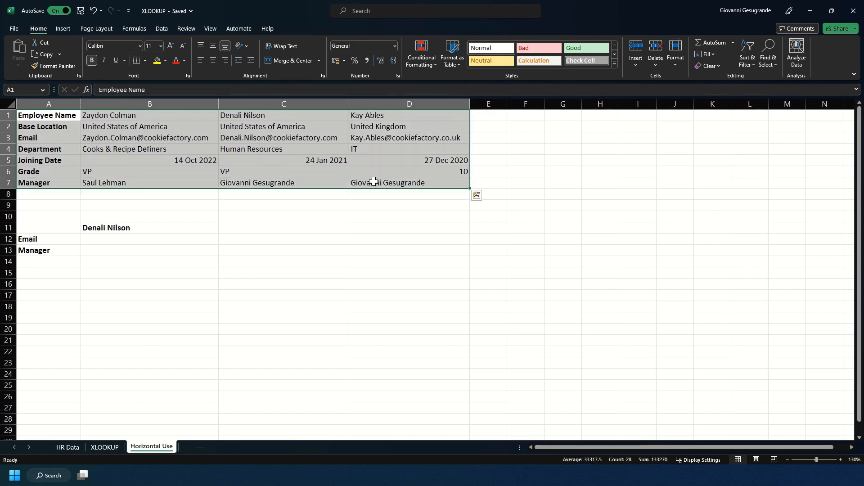
left_click(101, 116)
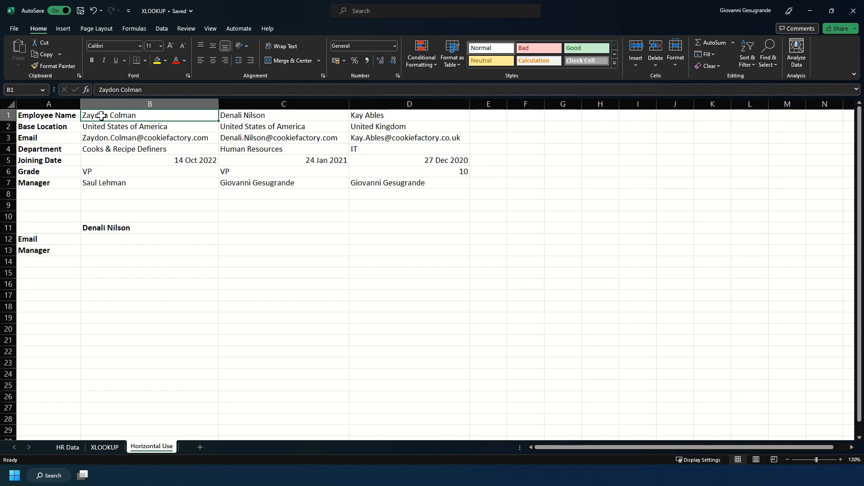
left_click(98, 239)
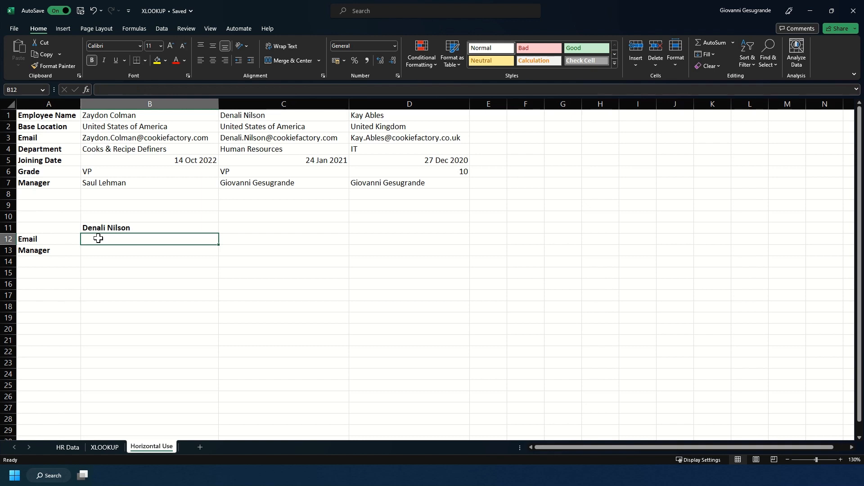
- Enter =XLOOKUP(B11,1:1,3:3,"Employee Not Found") in B12 to return the email
type("=")
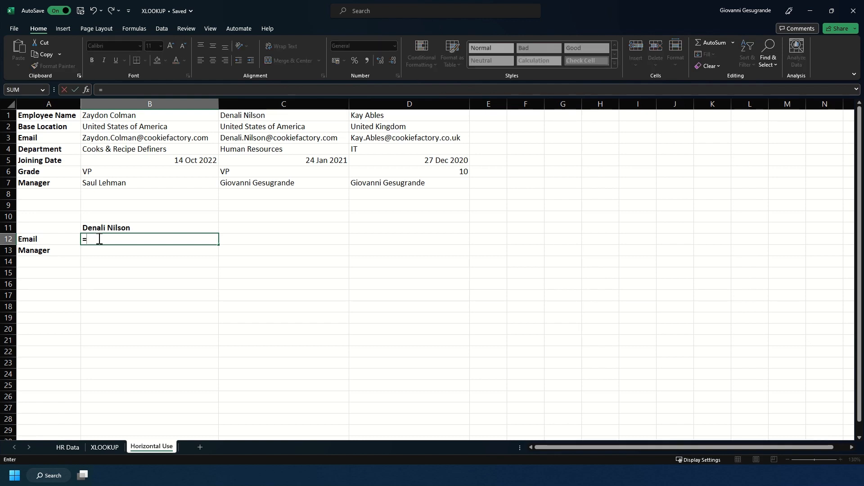
type("XLOOKUP(")
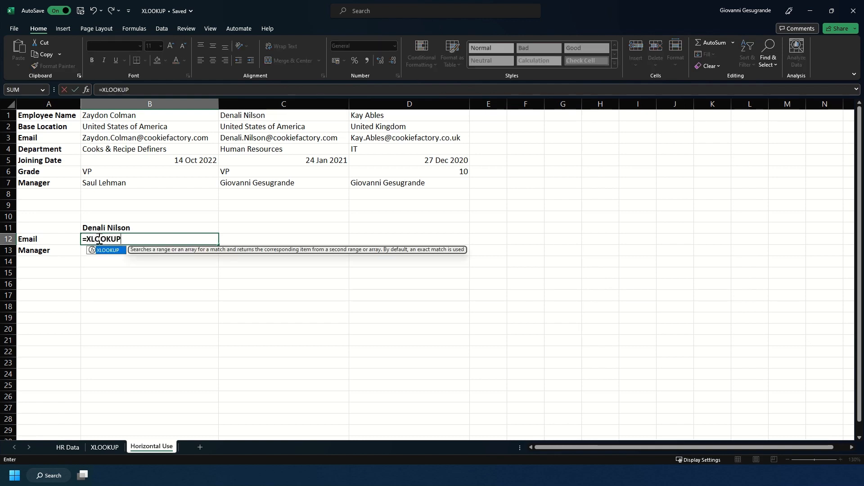
left_click(107, 226)
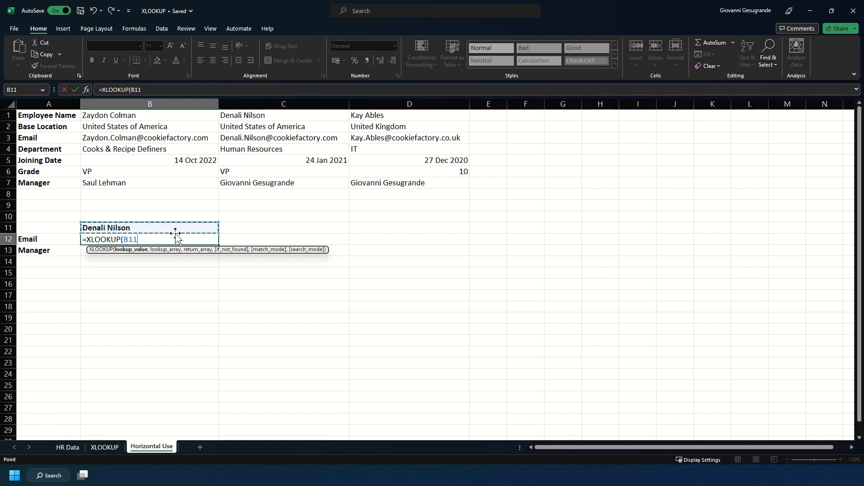
type(",")
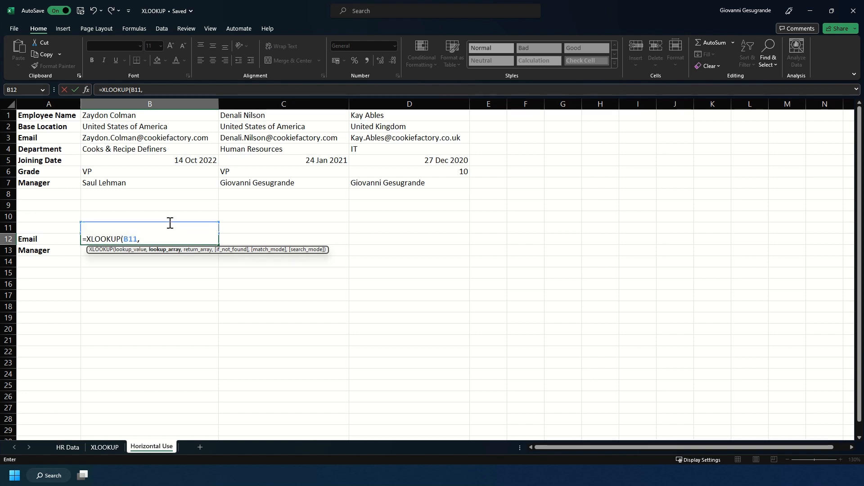
left_click(3, 115)
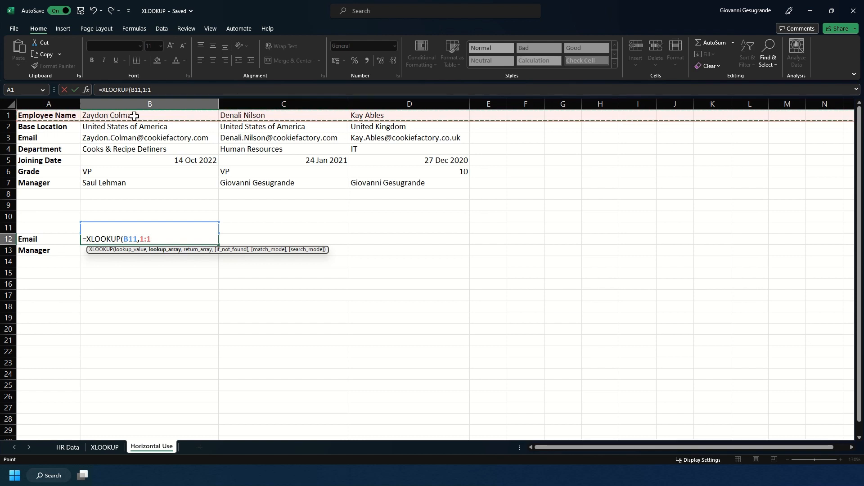
type(",")
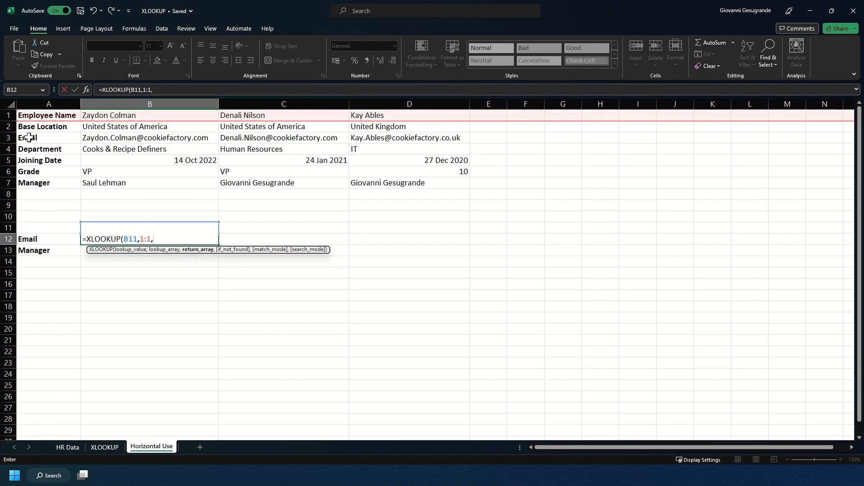
left_click(3, 138)
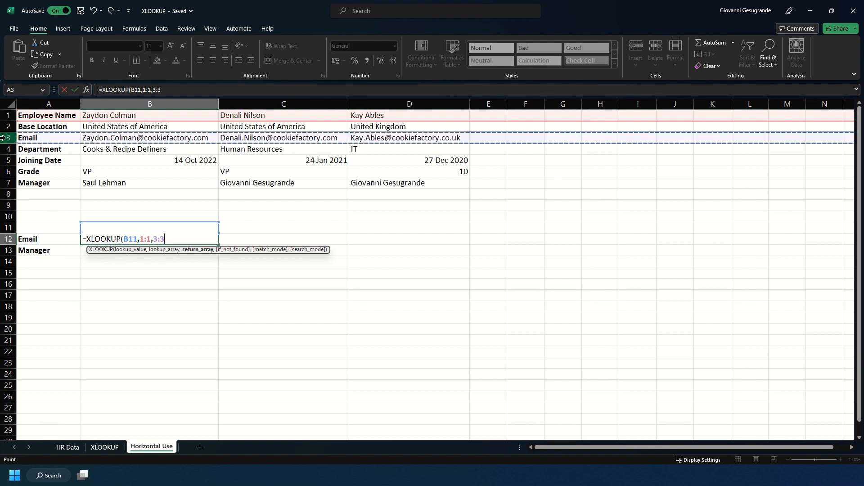
type(",\"")
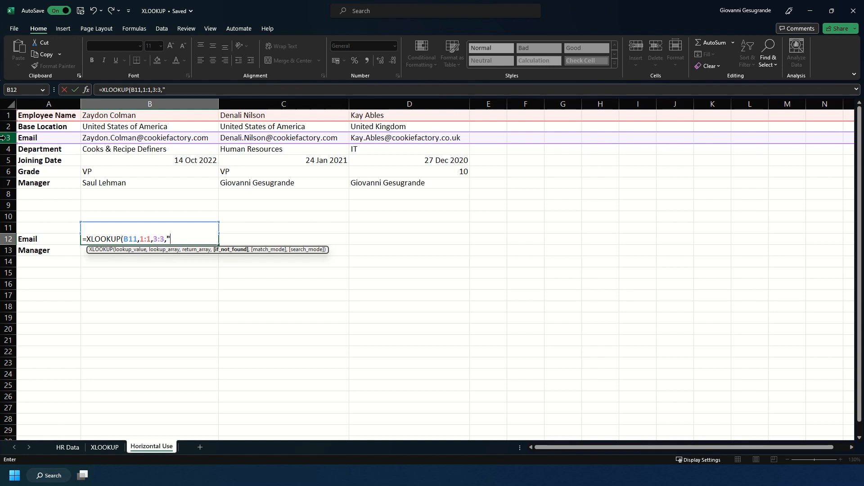
type("Employee Not Found\"")
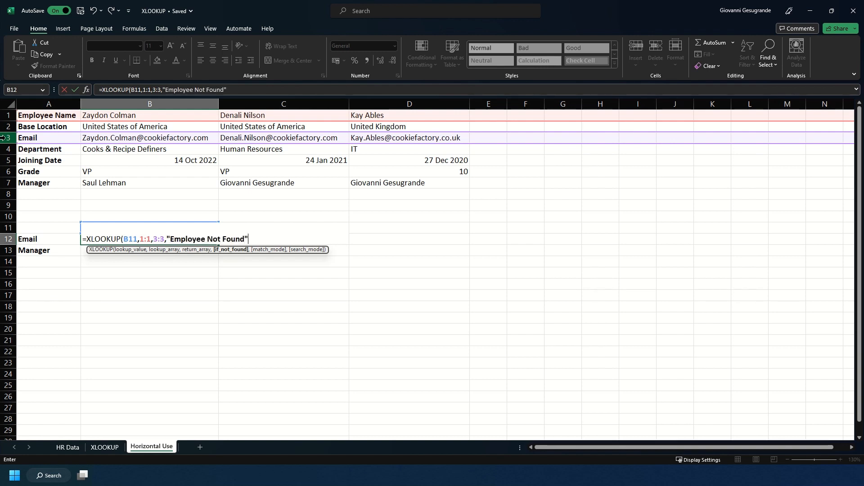
key("Return")
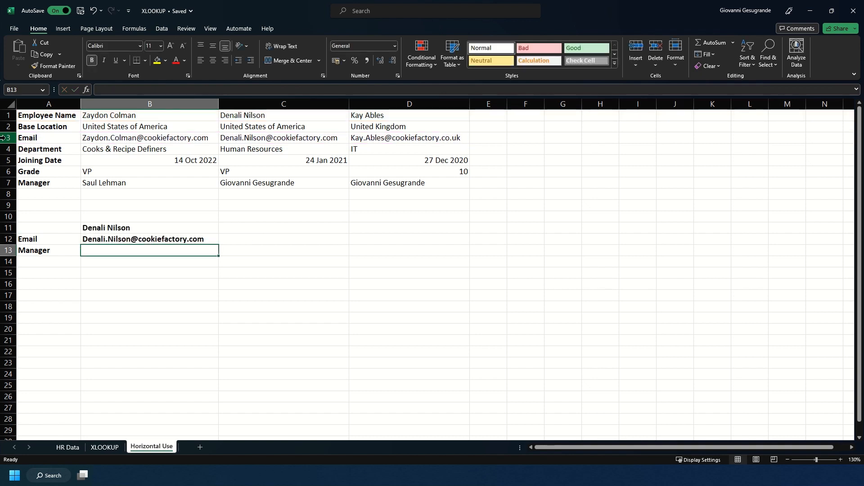
- In B13, enter =XLOOKUP(B11,1:1,7:7,"Employee Not Found") to return the employee's manager
left_click(183, 240)
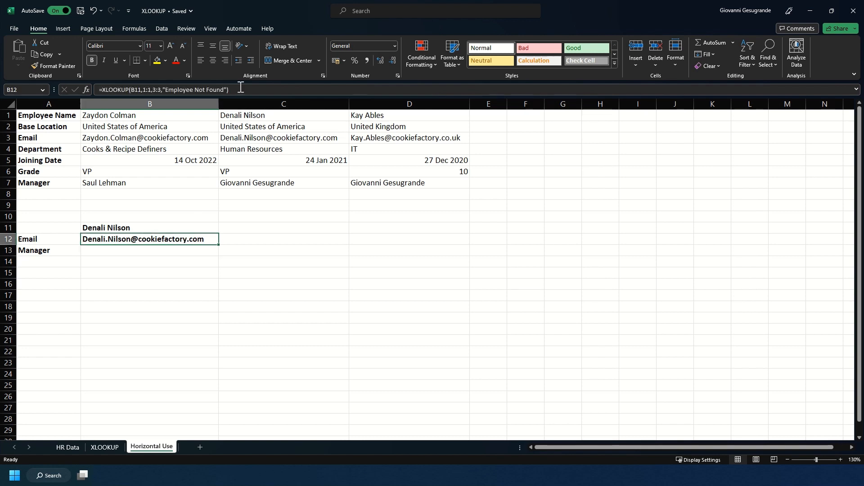
left_click(116, 249)
type("=XLOOKUP")
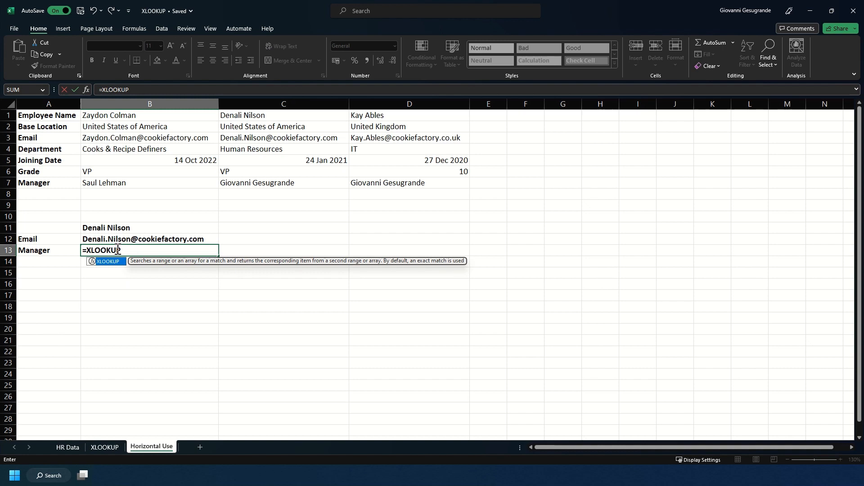
key("Tab")
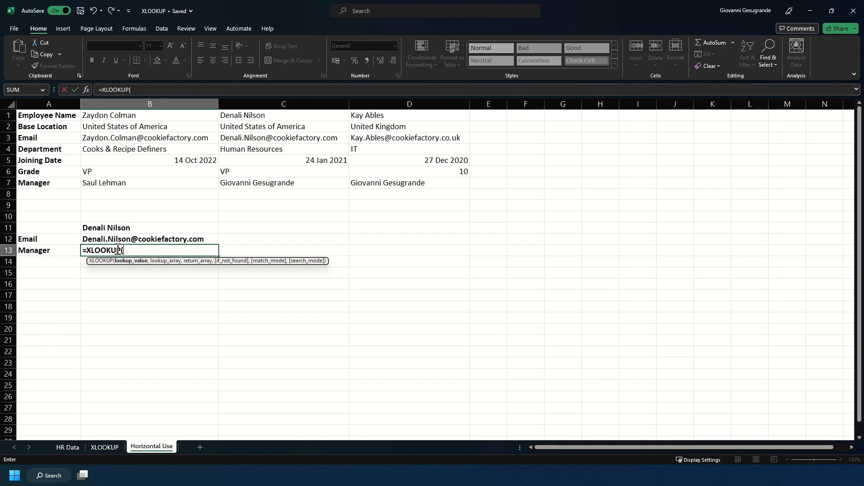
left_click(110, 225)
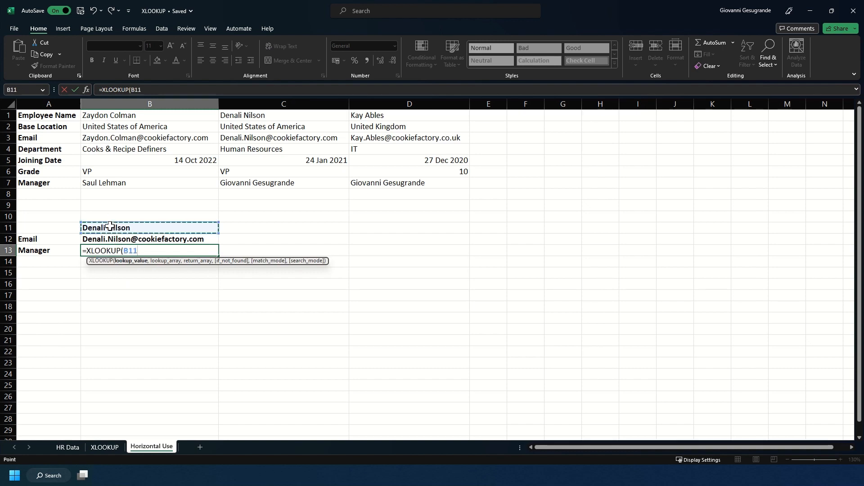
type(",")
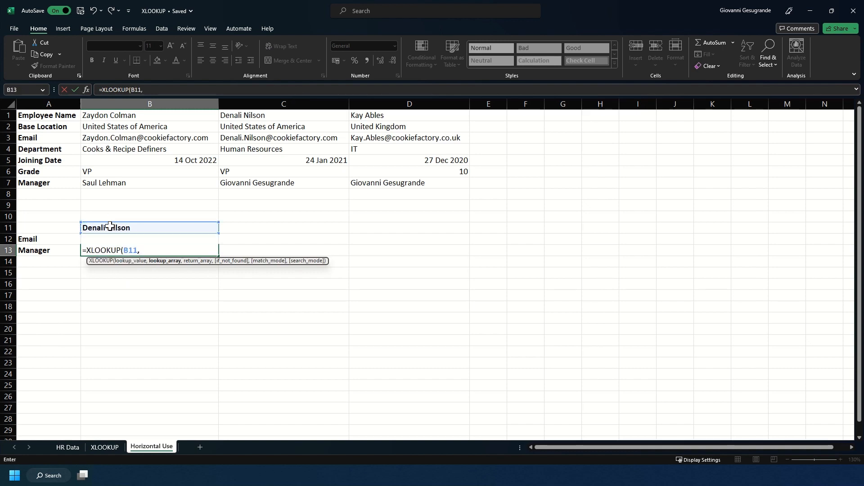
left_click(4, 113)
type(",")
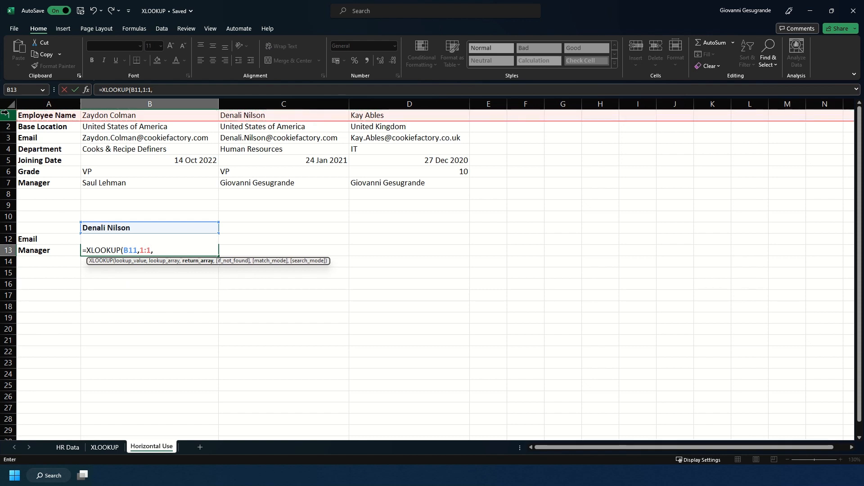
left_click(5, 182)
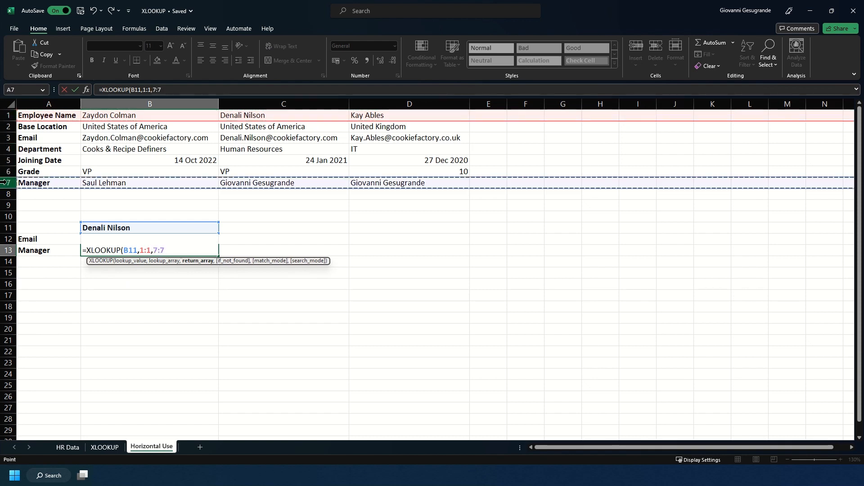
type(",\"E")
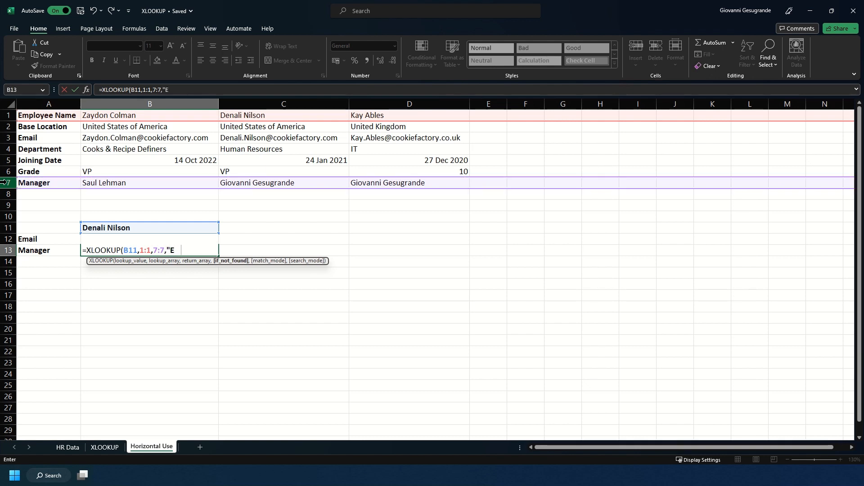
type("mployee No")
key("BackSpace")
key("BackSpace")
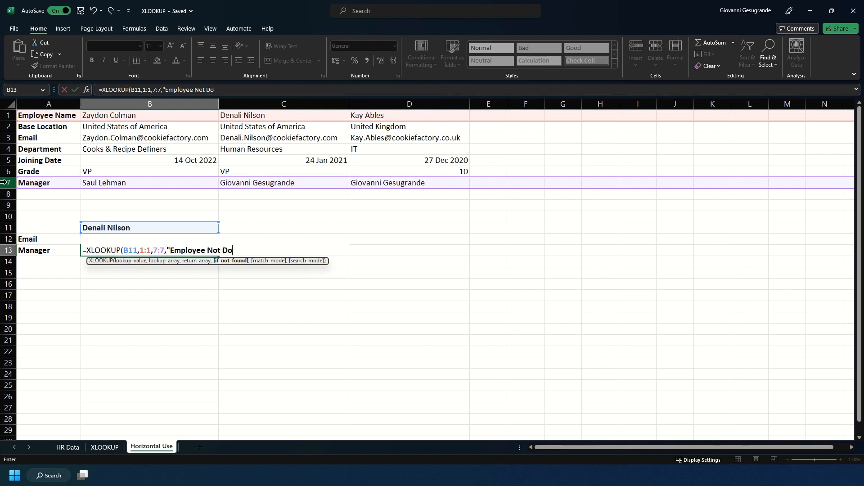
type("Found\")")
key("Return")
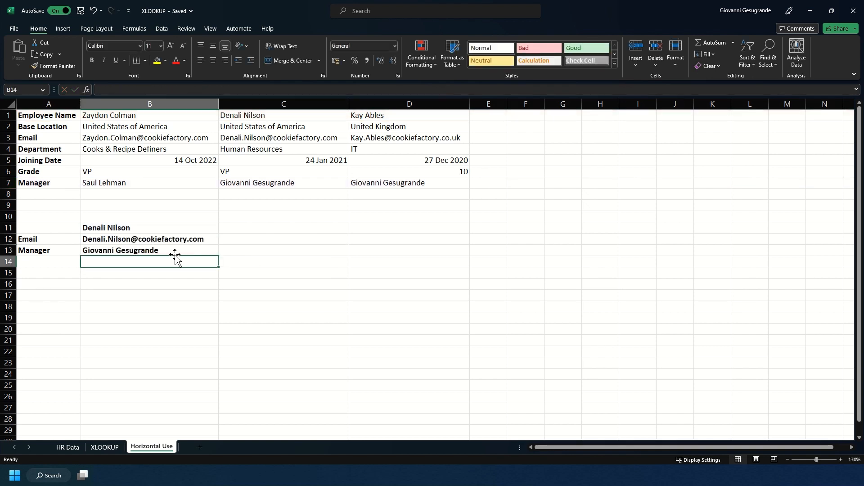
- Review the B12 and B13 results, then replace B11 with the first-listed employee's name
left_click(163, 248)
left_click_drag(97, 237, 115, 250)
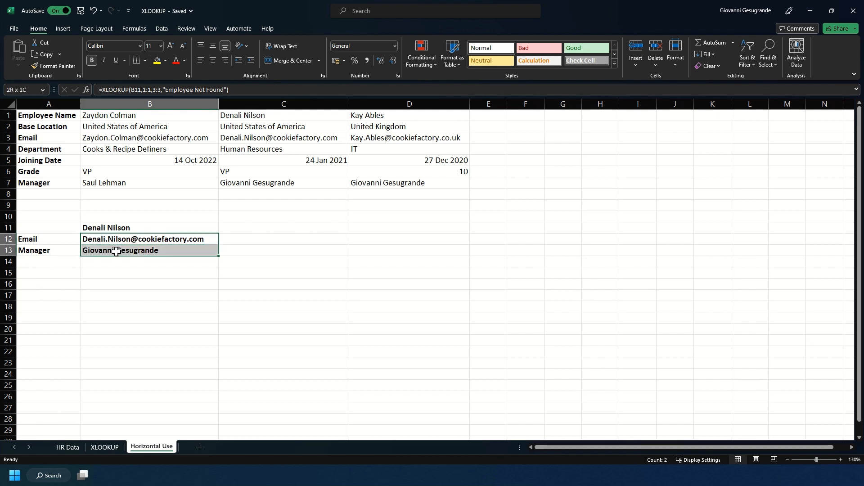
left_click(131, 237)
left_click(125, 228)
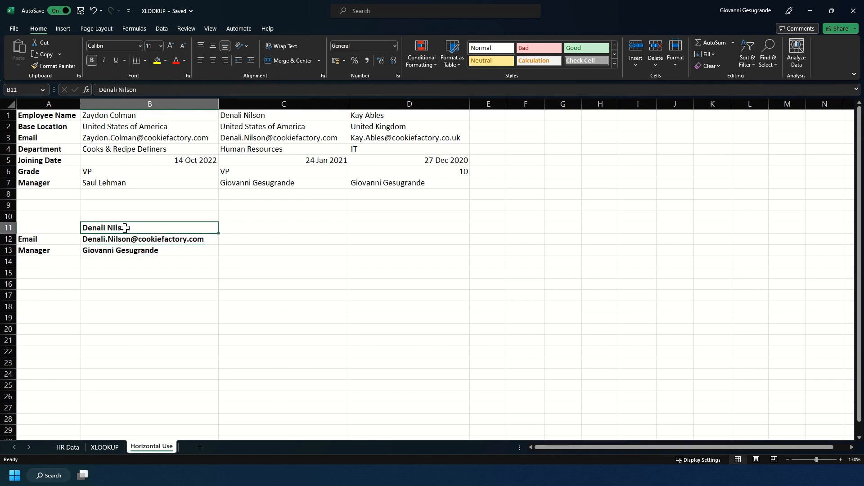
key("BackSpace")
type("Za")
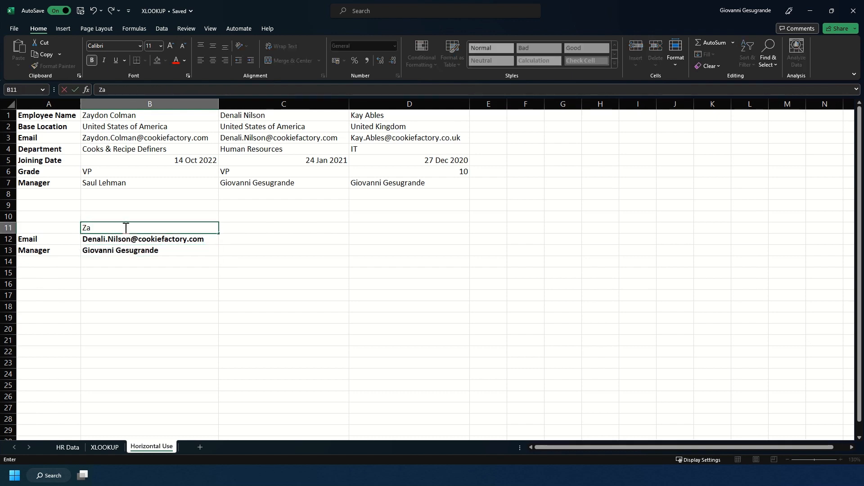
type("ydon Colman")
key("Return")
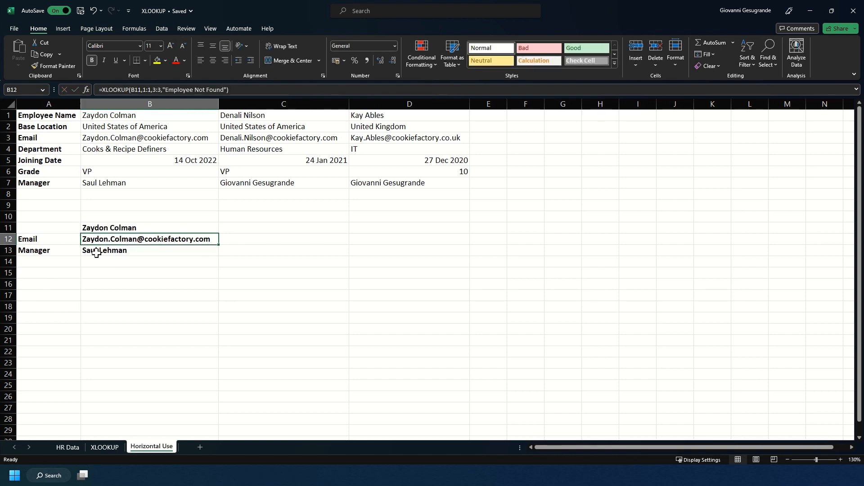